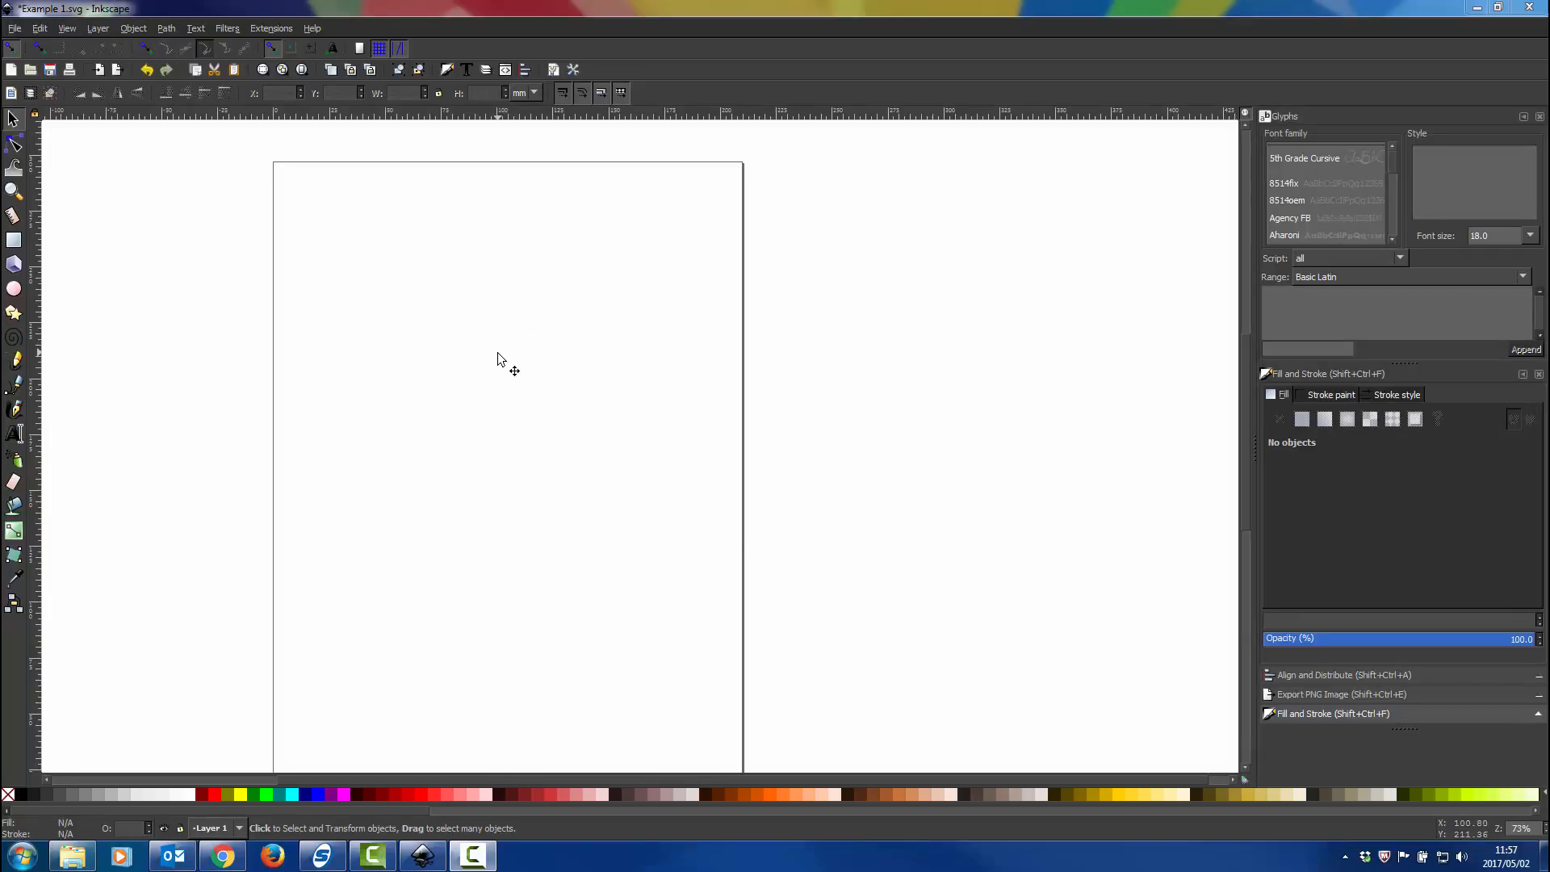
Import the image user-male-silhouette_318-55563.jpg into the blank drawing.
scroll(498, 354, left, 2)
scroll(498, 352, up, 1)
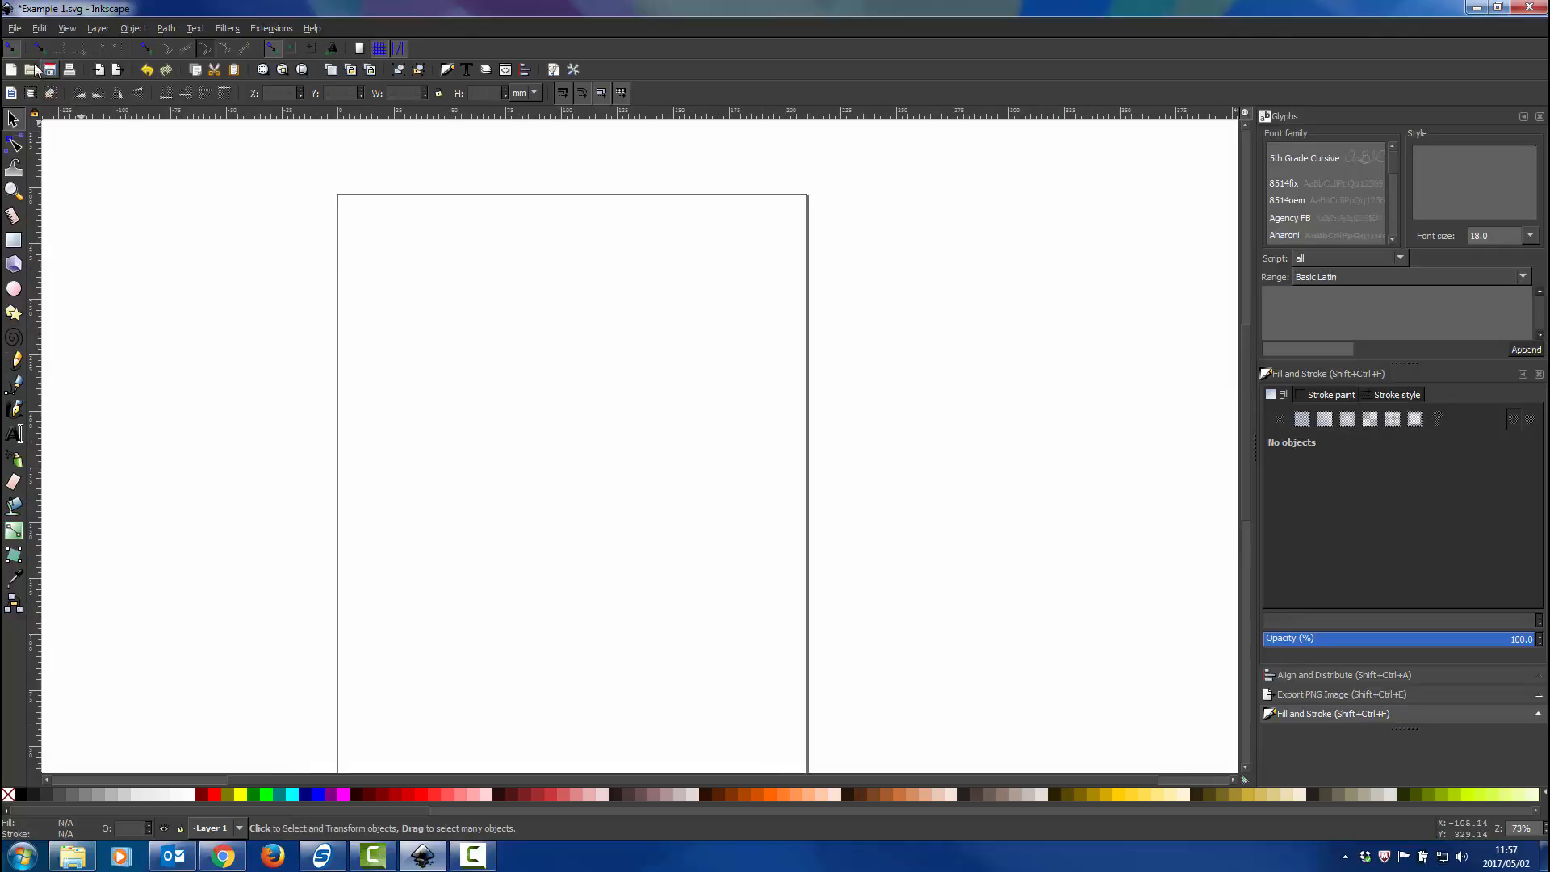
click(14, 28)
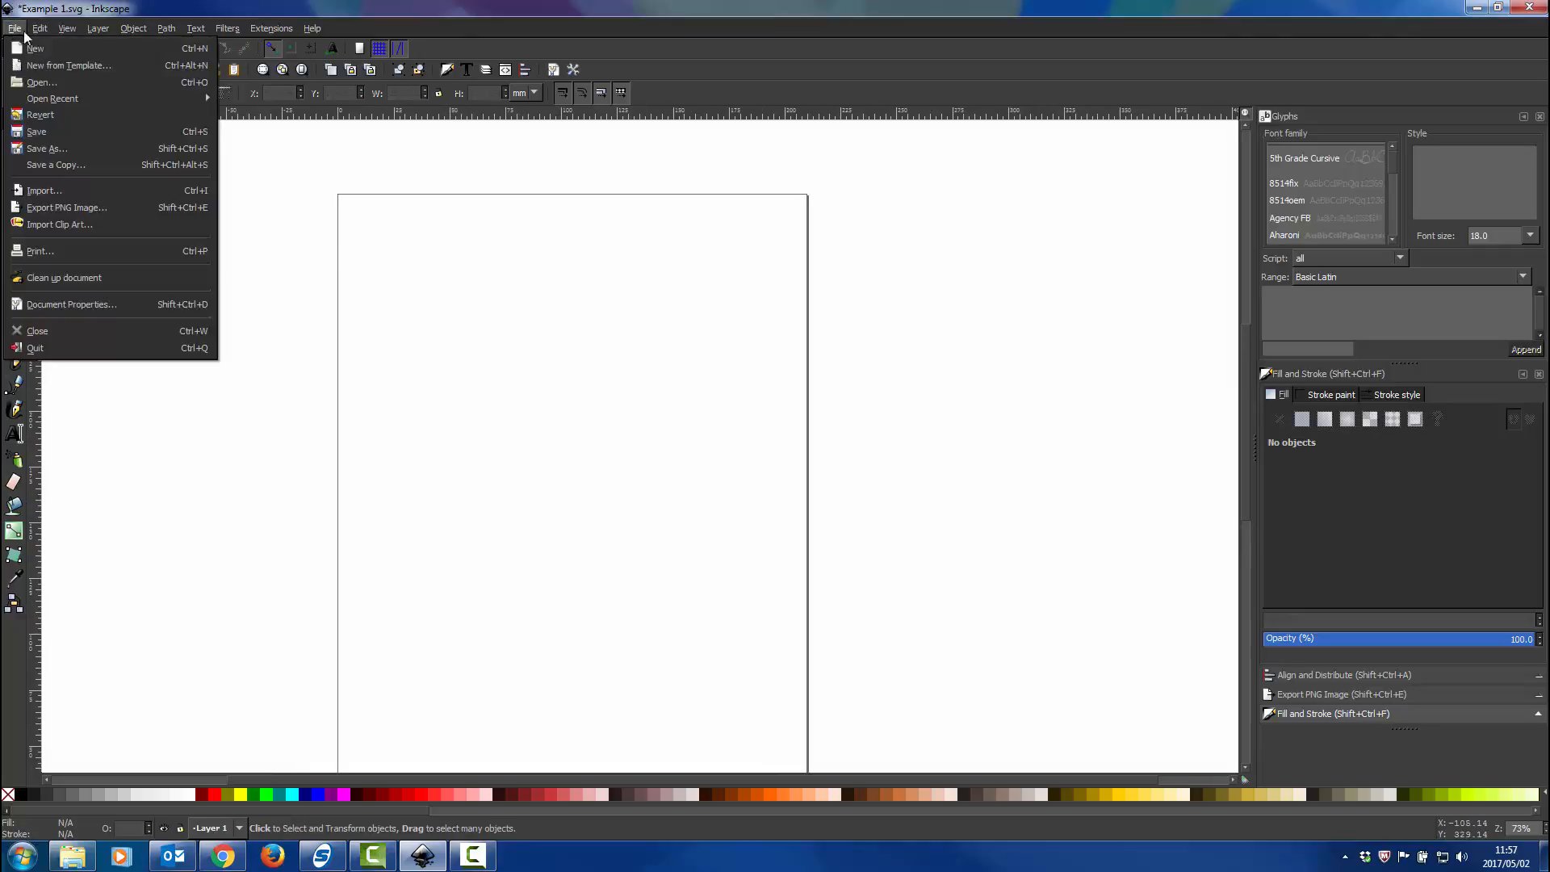
click(40, 191)
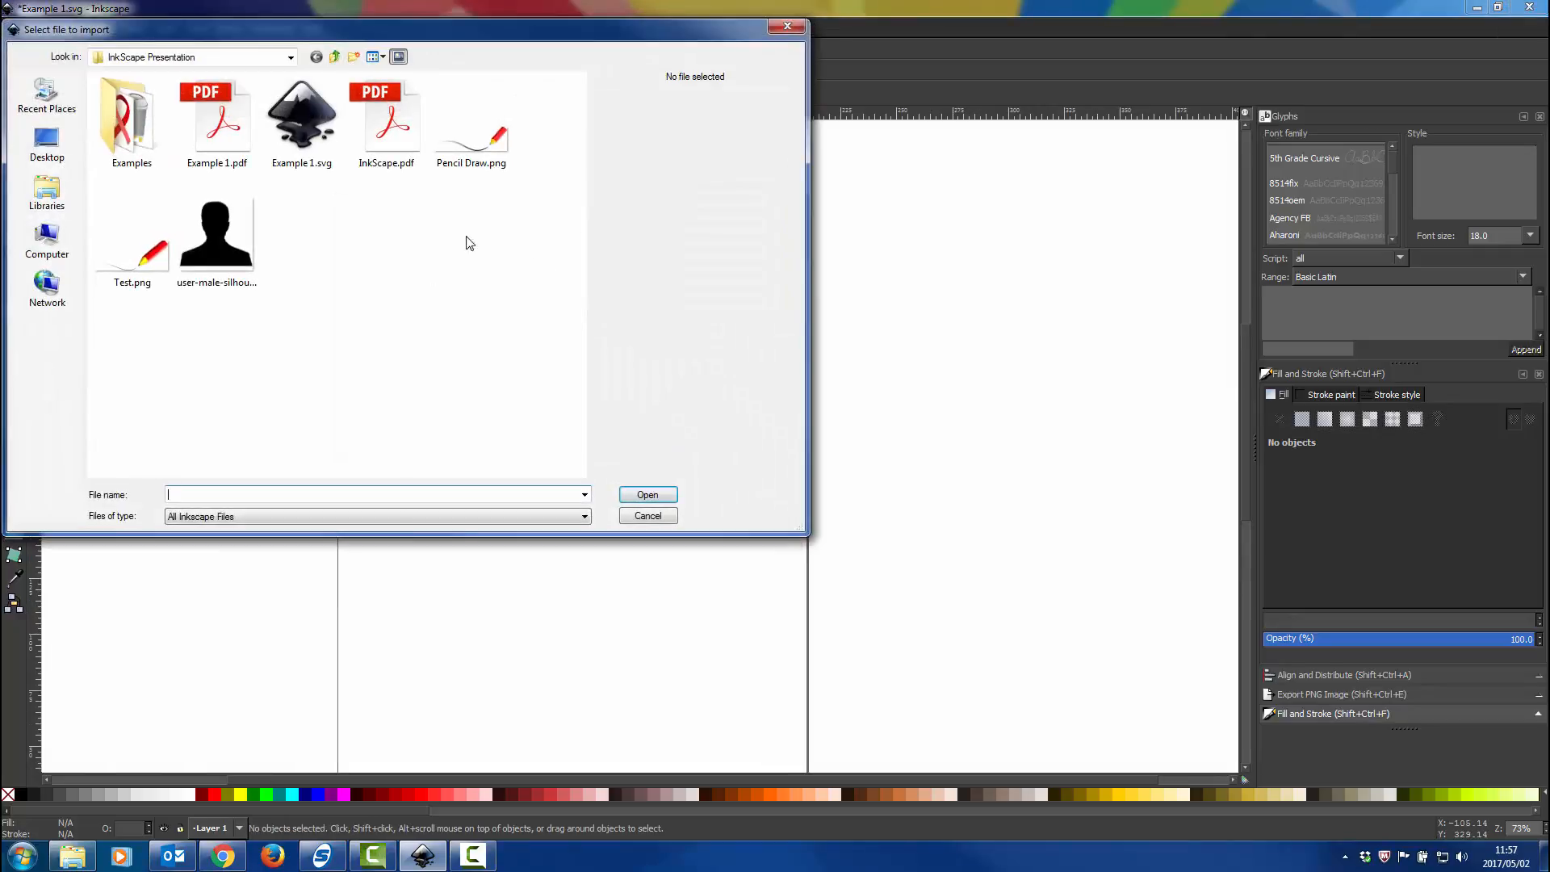
click(252, 262)
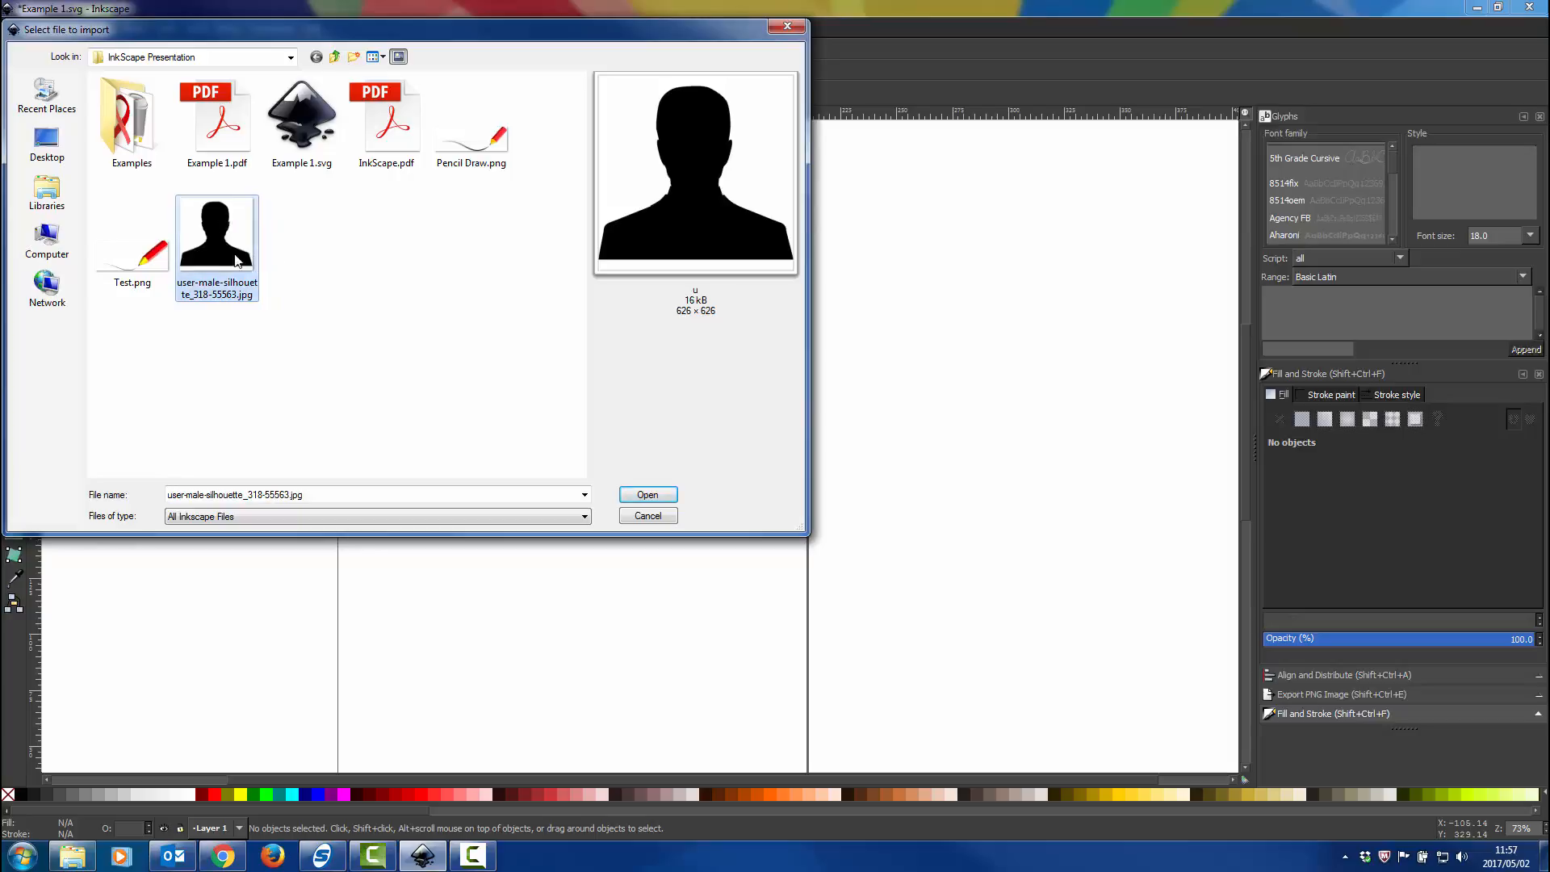
click(647, 495)
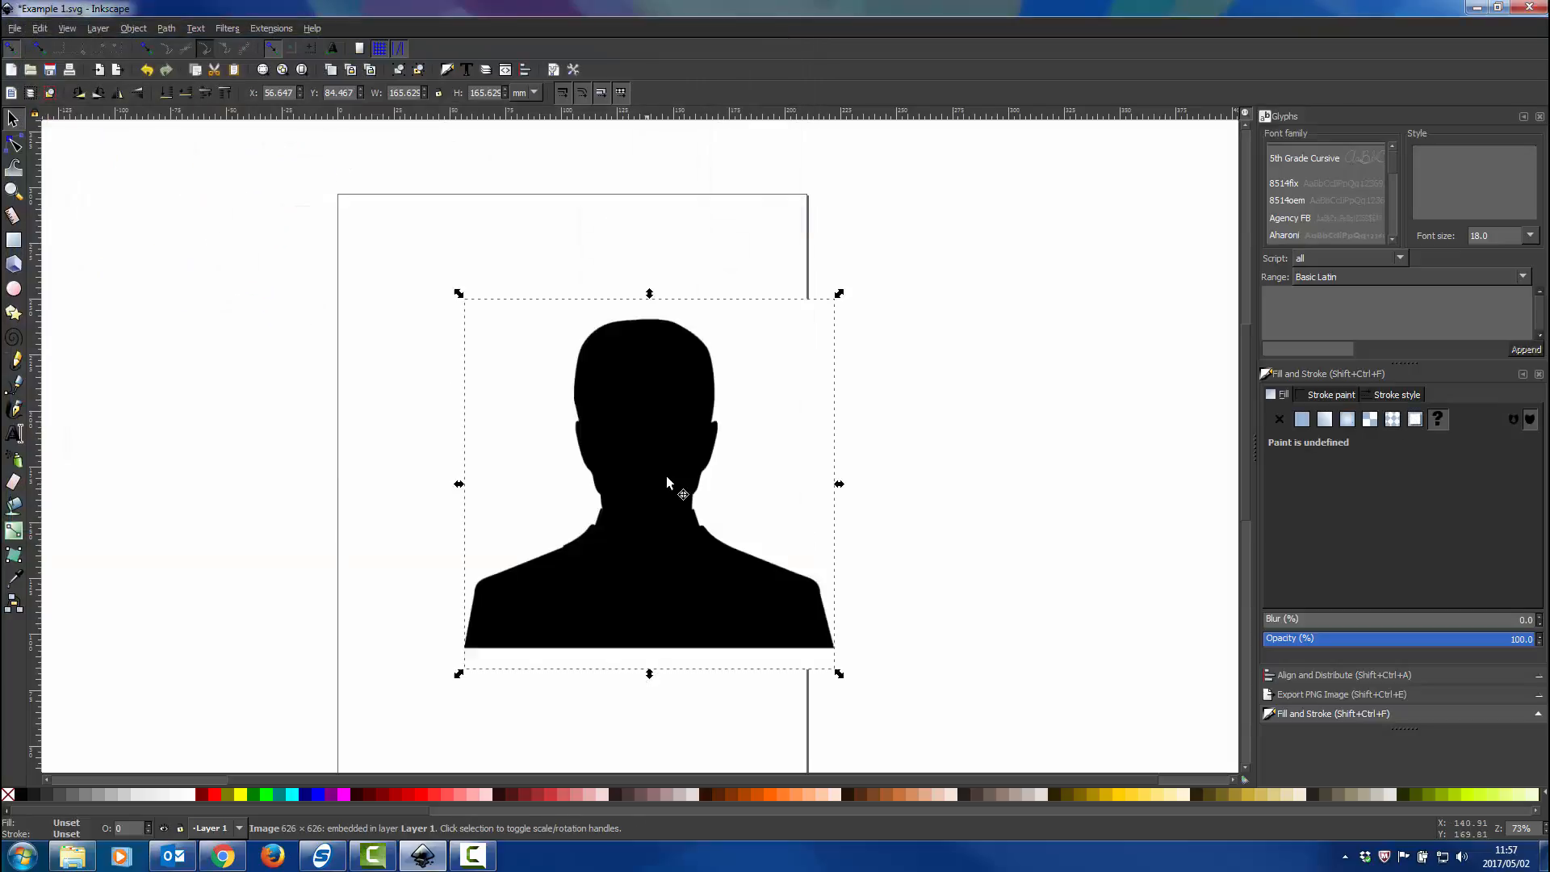
Inspect the outline of the imported silhouette bitmap closely around the head and ear.
drag(670, 453, 573, 399)
scroll(573, 395, down, 1)
scroll(575, 389, up, 8)
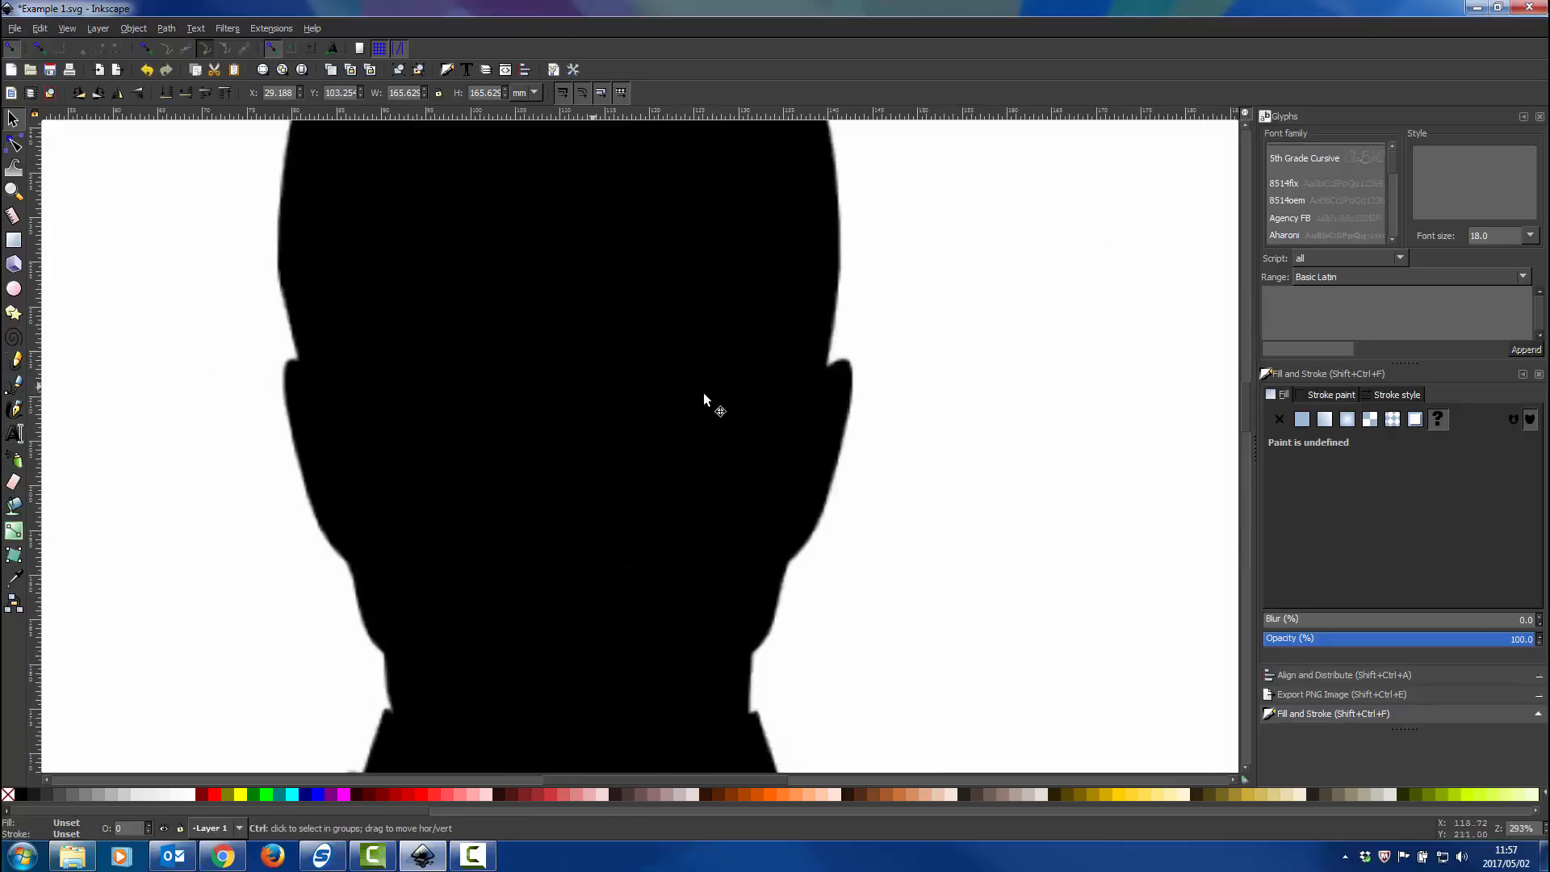
scroll(921, 402, up, 2)
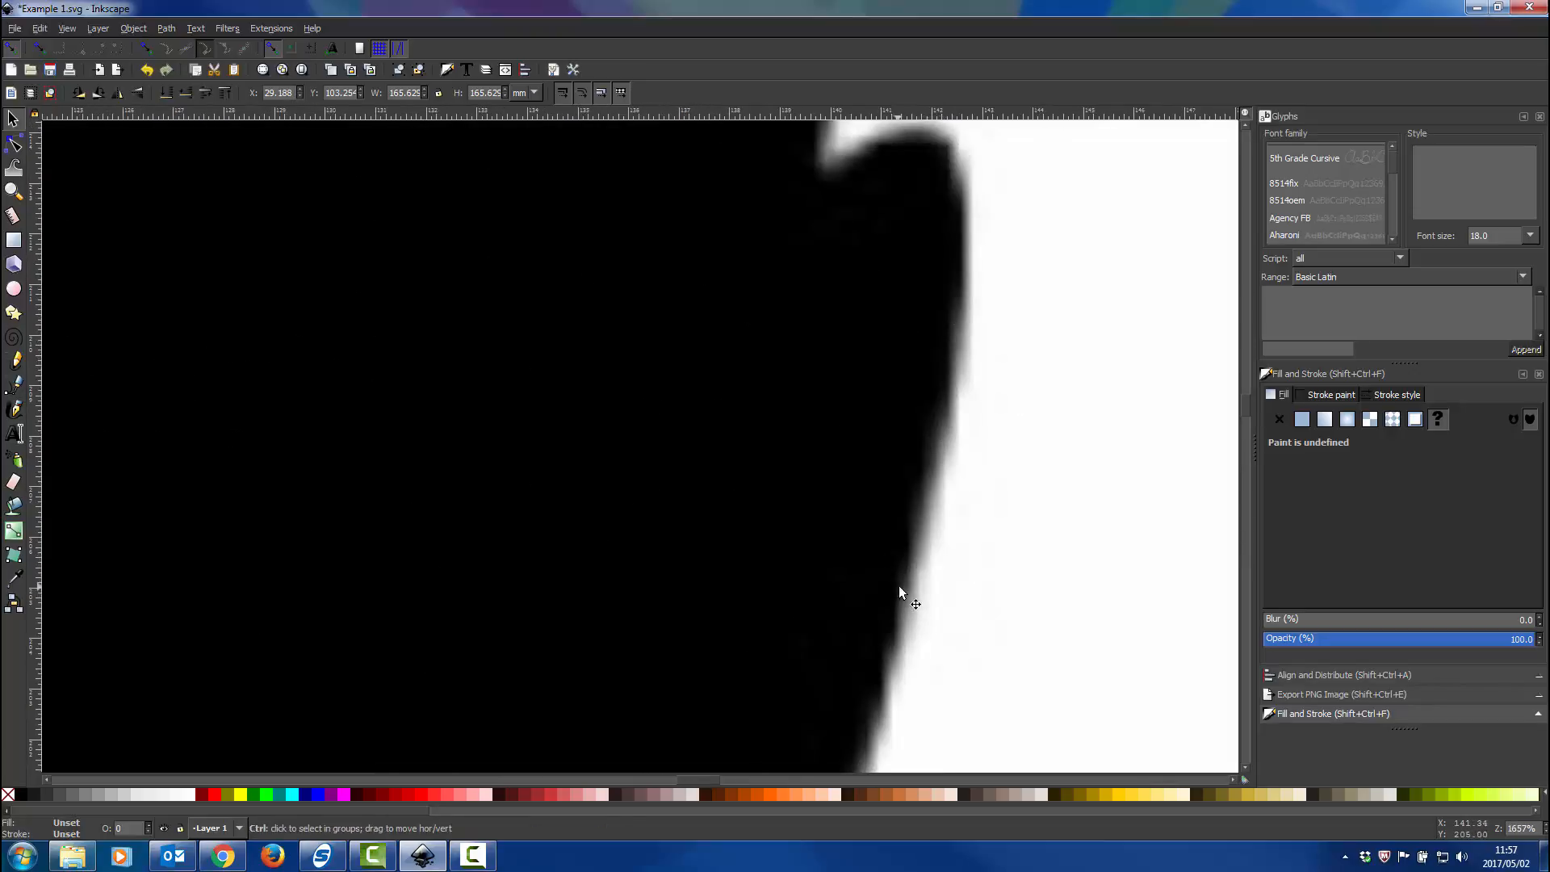
scroll(888, 584, down, 11)
Move the silhouette image so that it overlaps the page's left edge at about mid-height.
drag(876, 583, 766, 496)
scroll(808, 557, down, 4)
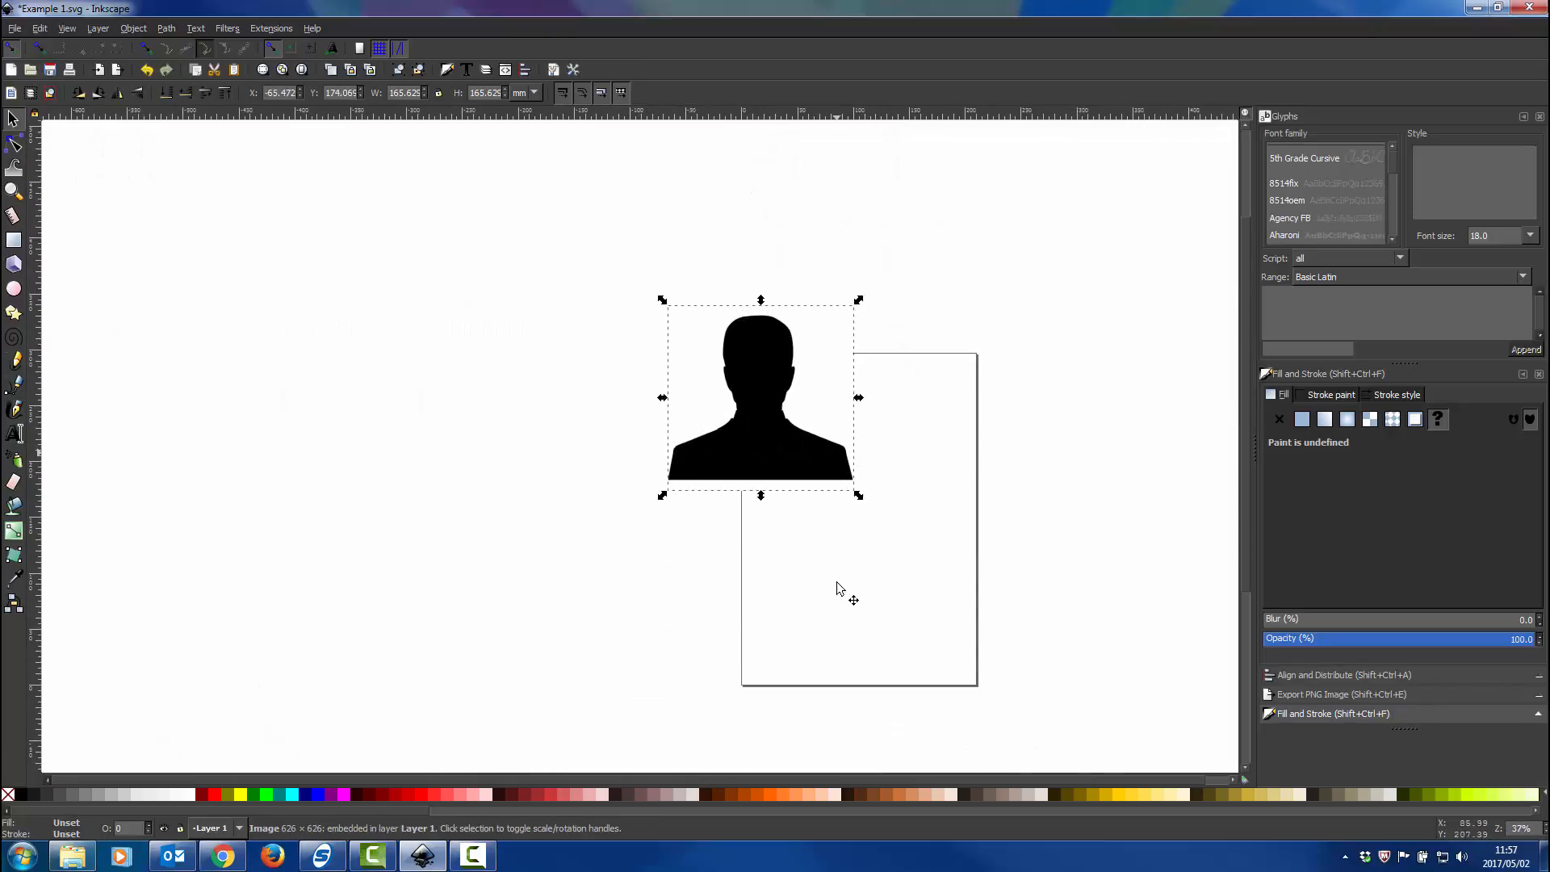
scroll(840, 582, up, 1)
drag(731, 338, 717, 494)
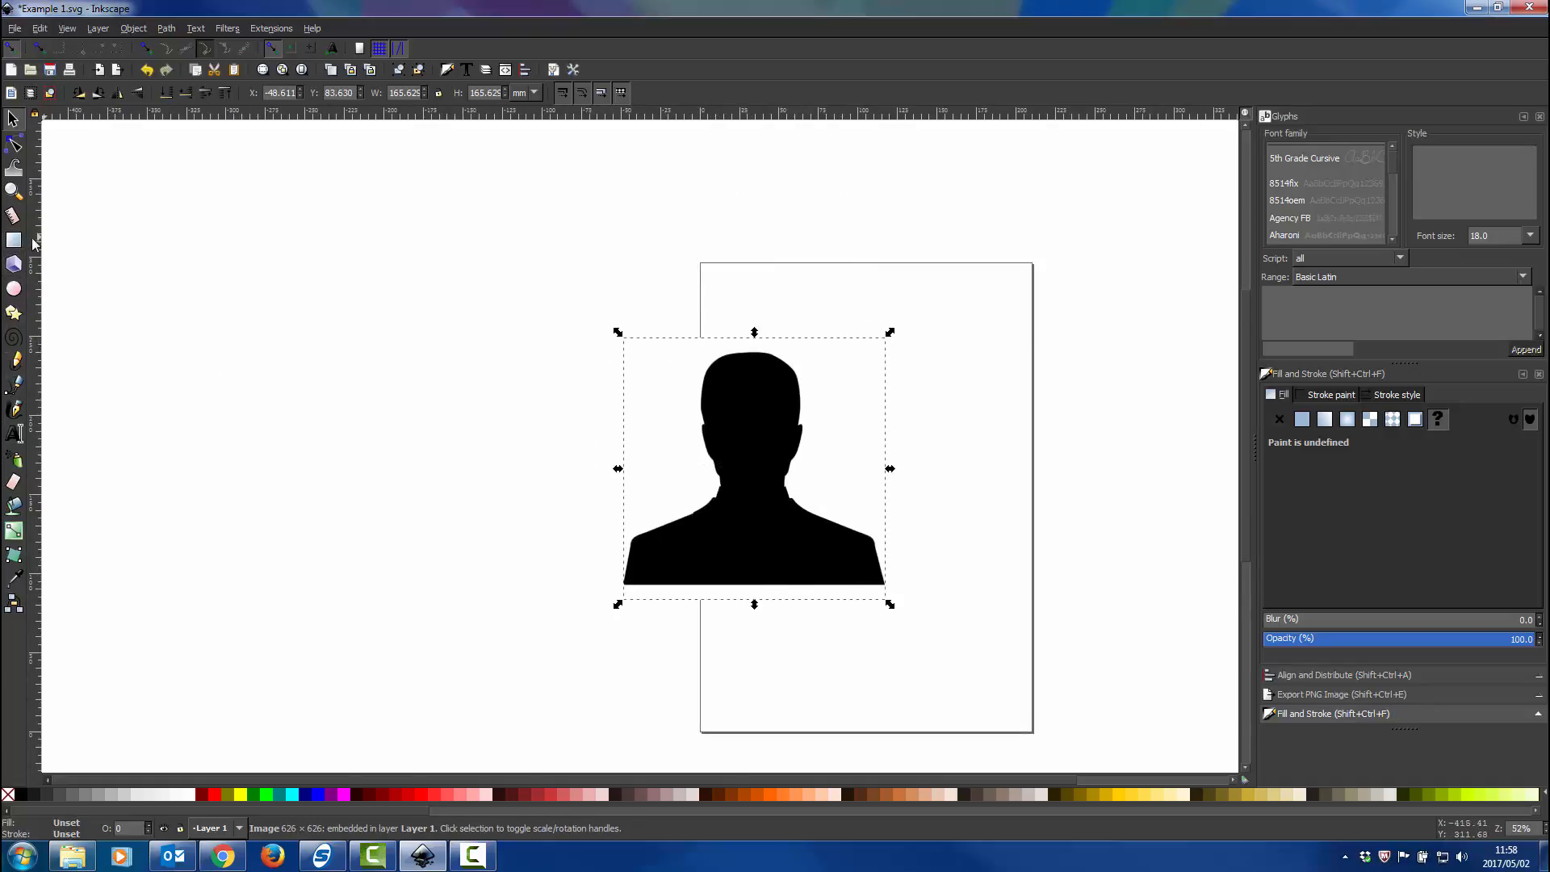
Draw a red rectangle about 175 mm wide and 192 mm high on the page, partly covering the silhouette.
click(14, 239)
drag(992, 300, 715, 601)
click(12, 117)
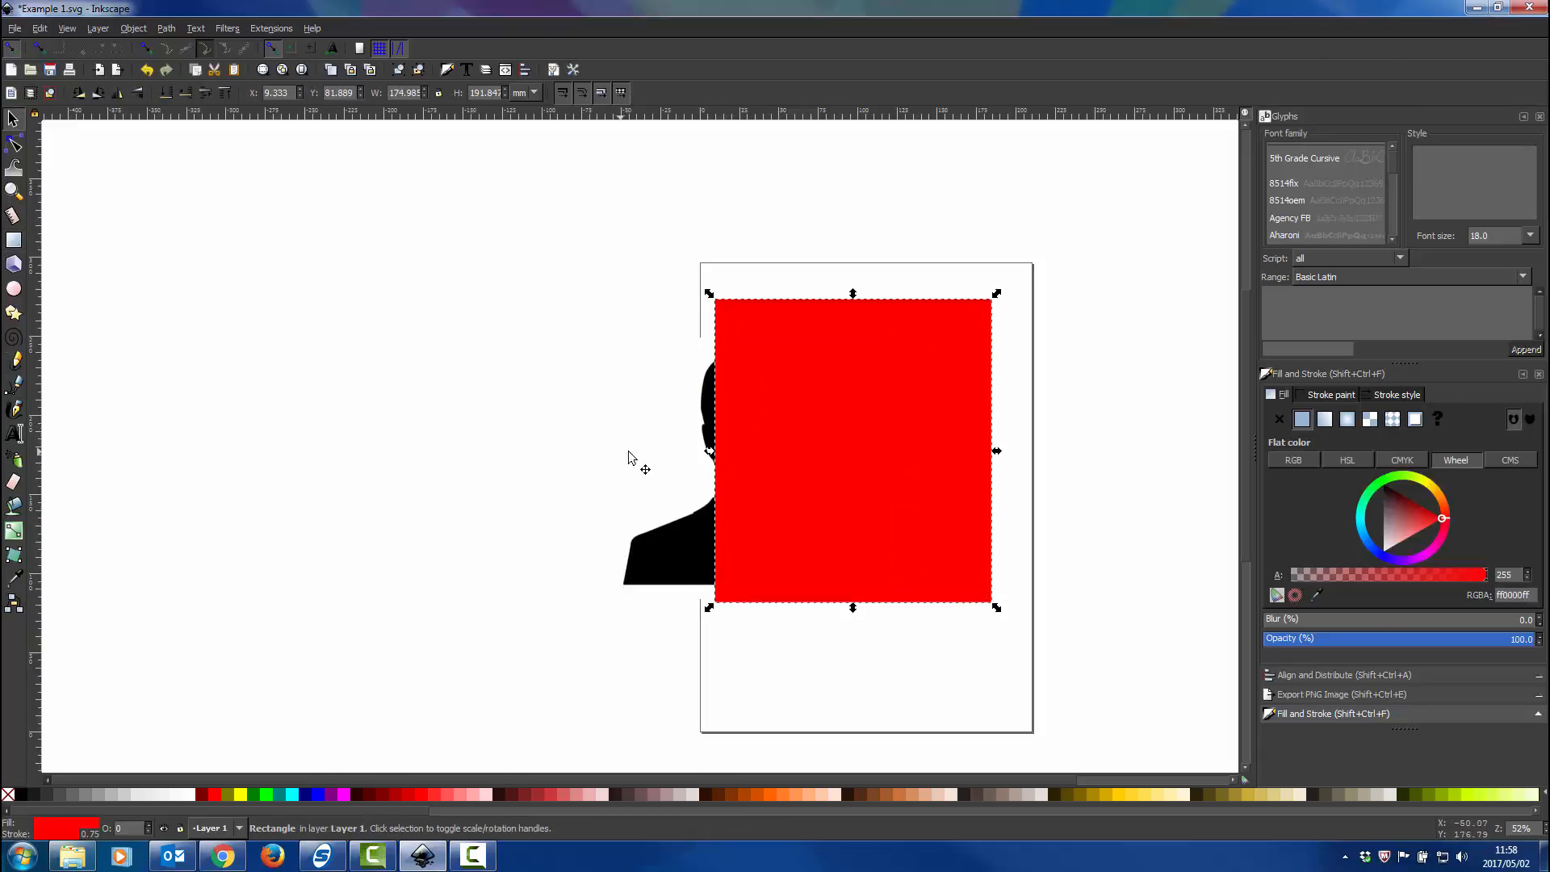
Raise the silhouette image to the top and move it over the red rectangle.
click(696, 553)
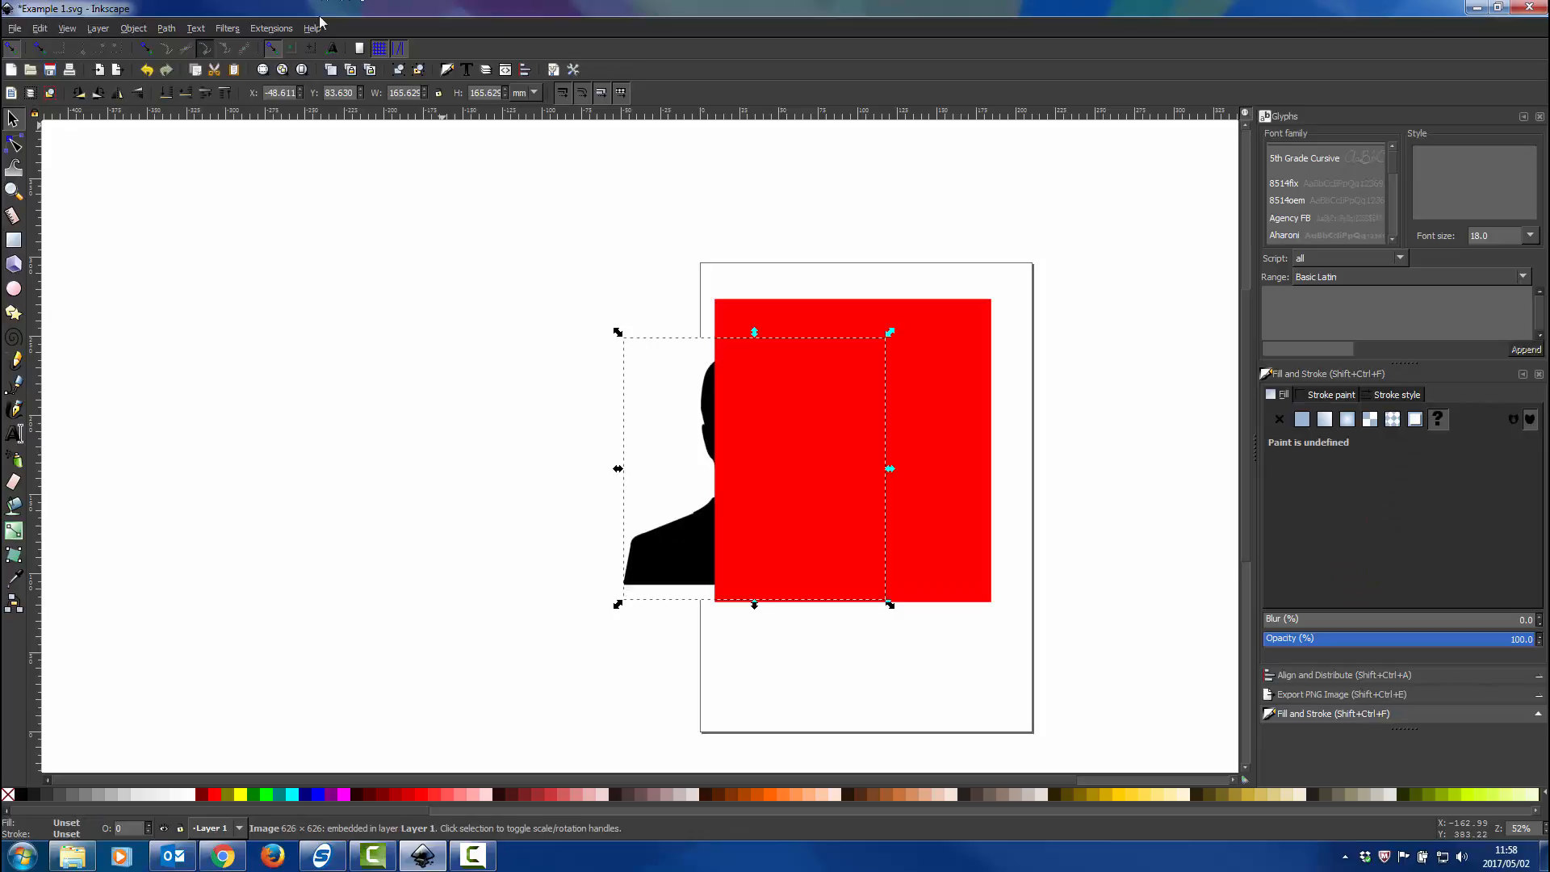
click(226, 92)
drag(796, 454, 893, 454)
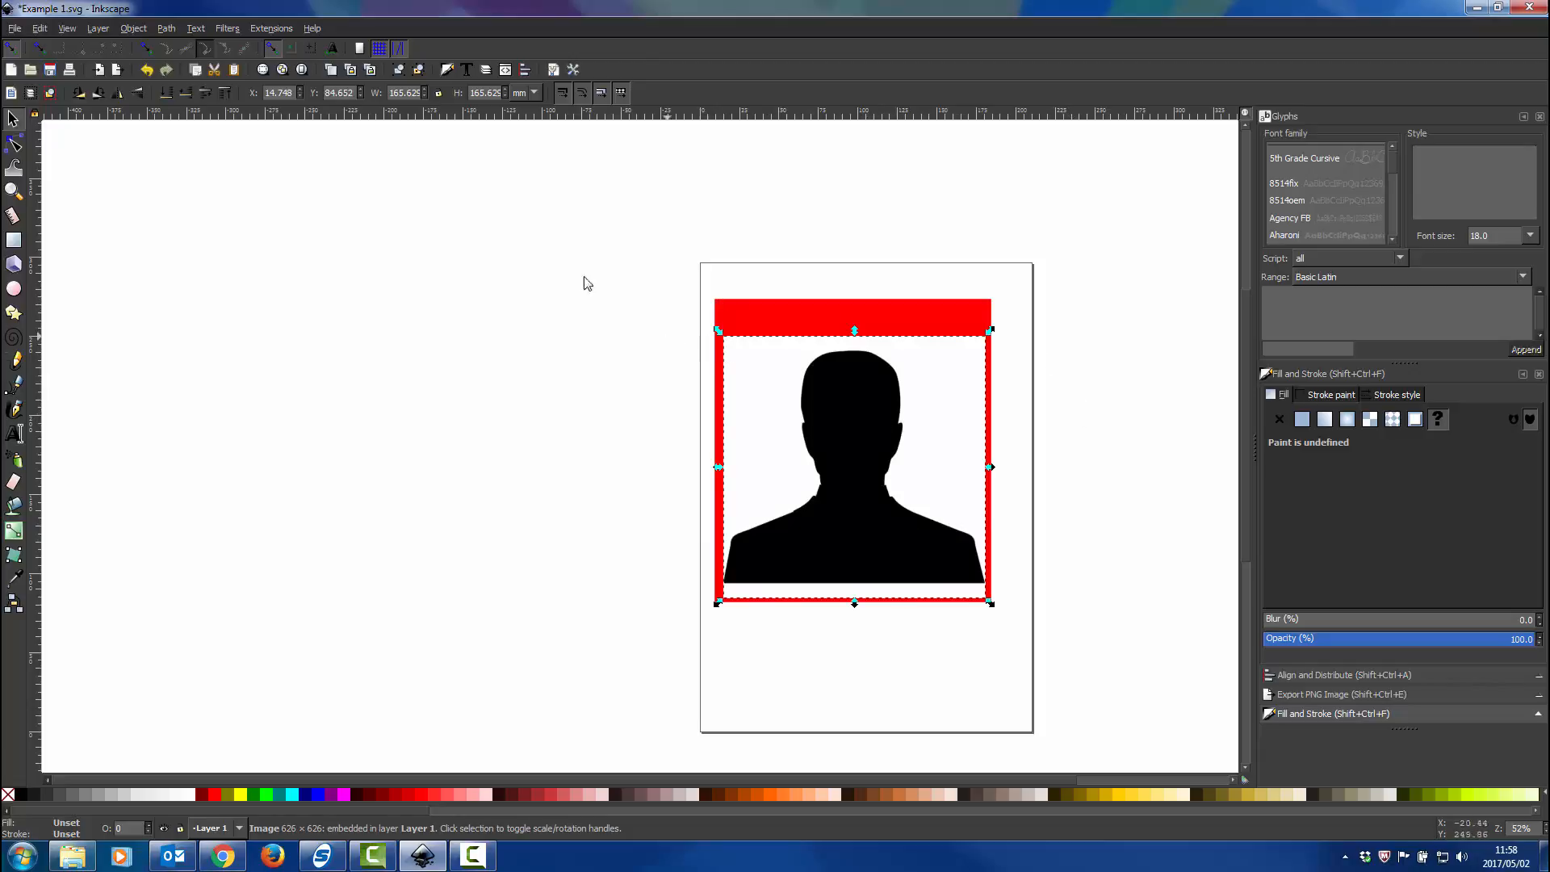
Trace the silhouette bitmap into paths with the Grays mode and 8 scans, and close the Trace Bitmap dialog.
click(136, 30)
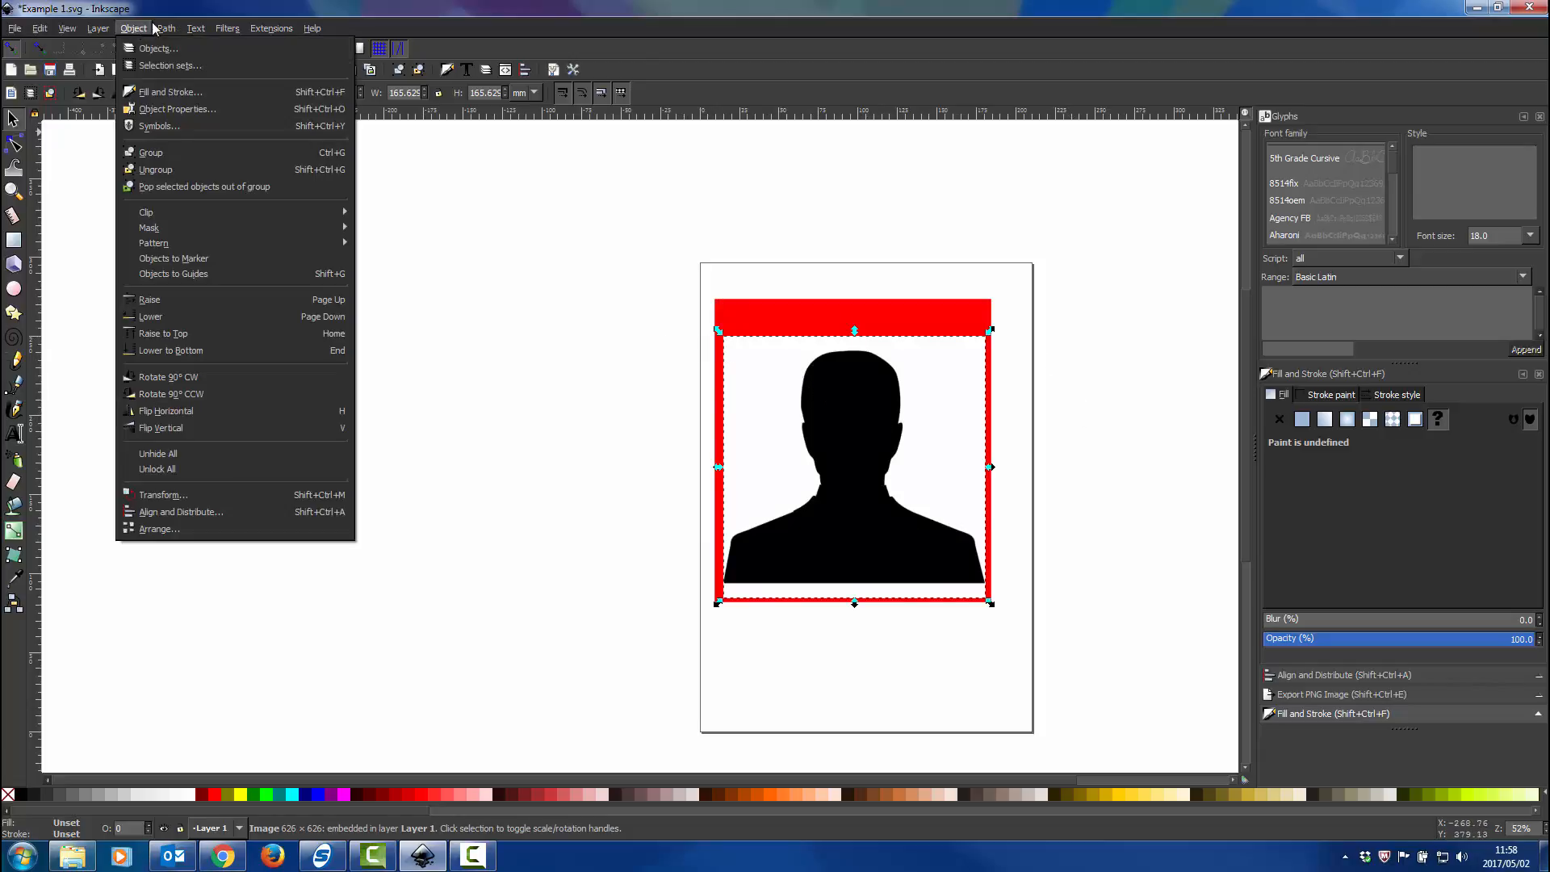
mouse_move(167, 28)
click(186, 81)
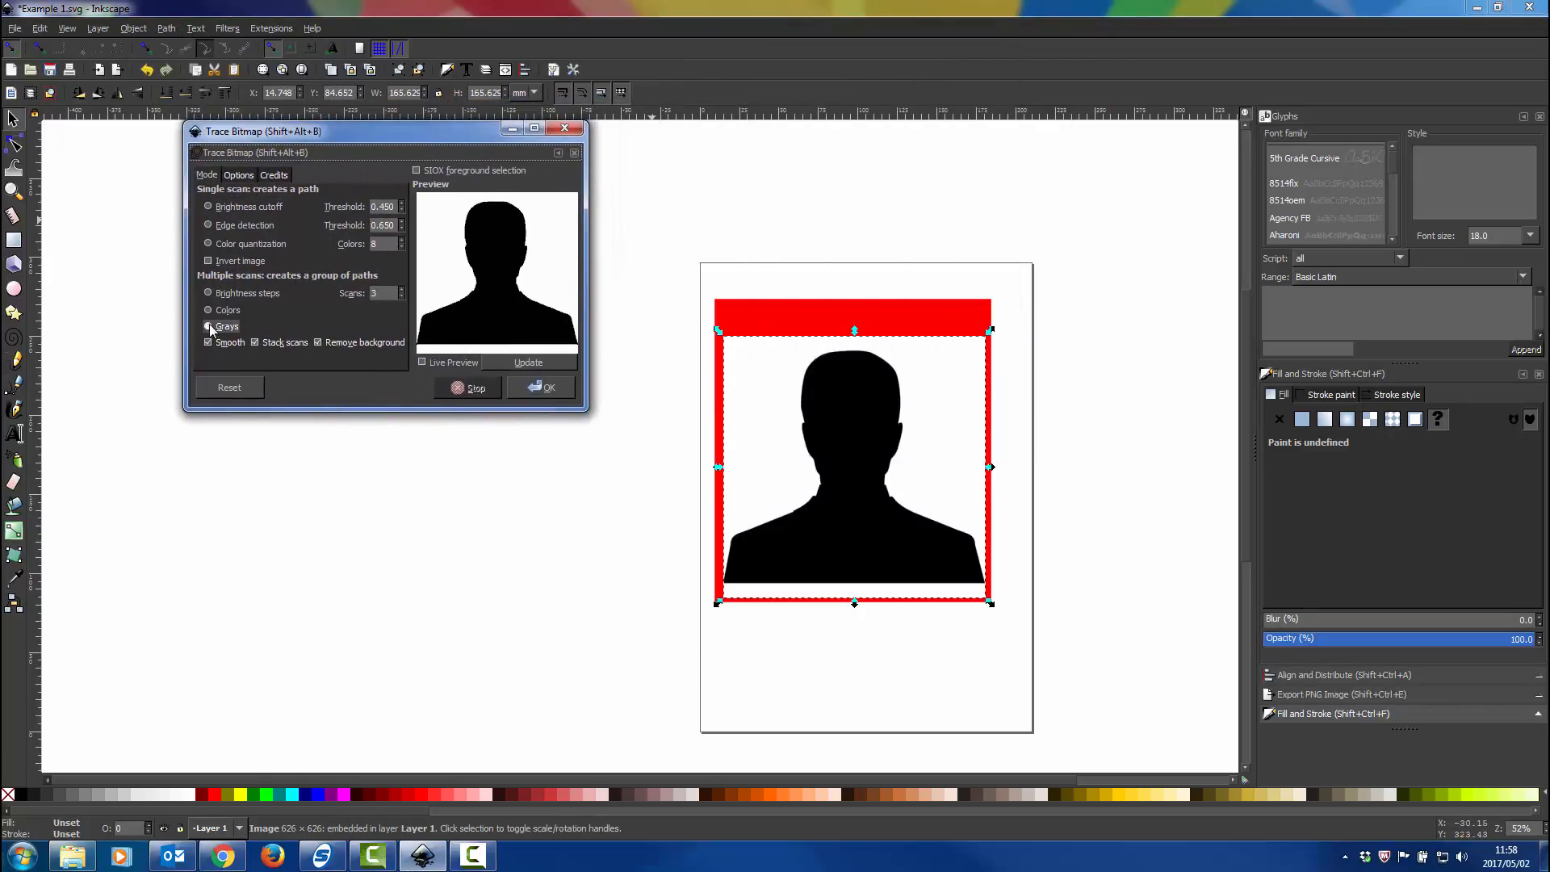
click(208, 311)
click(222, 326)
click(524, 362)
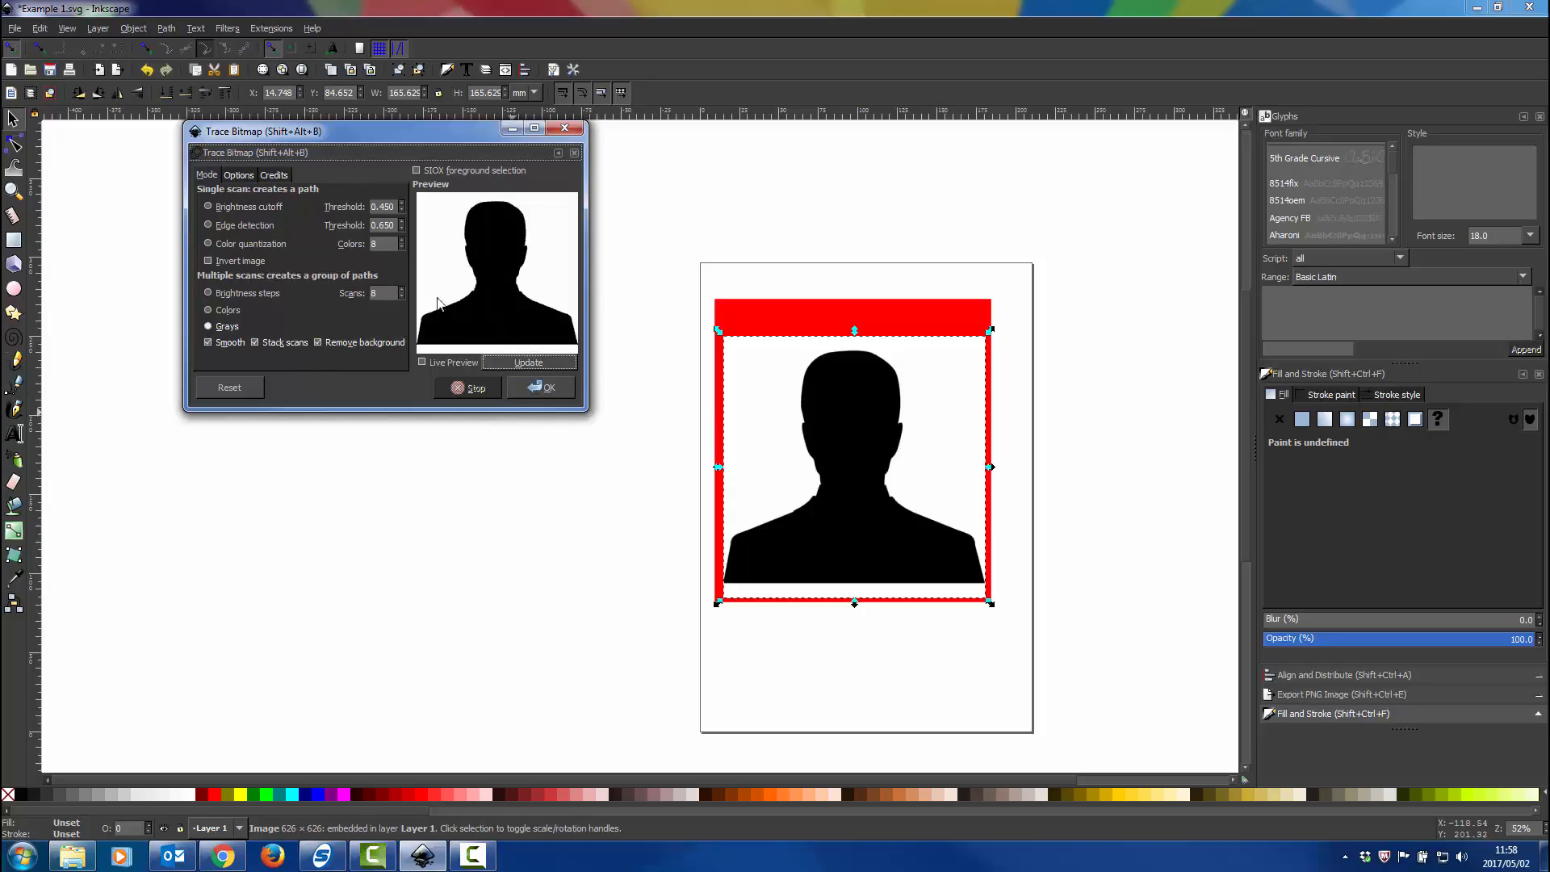
click(538, 390)
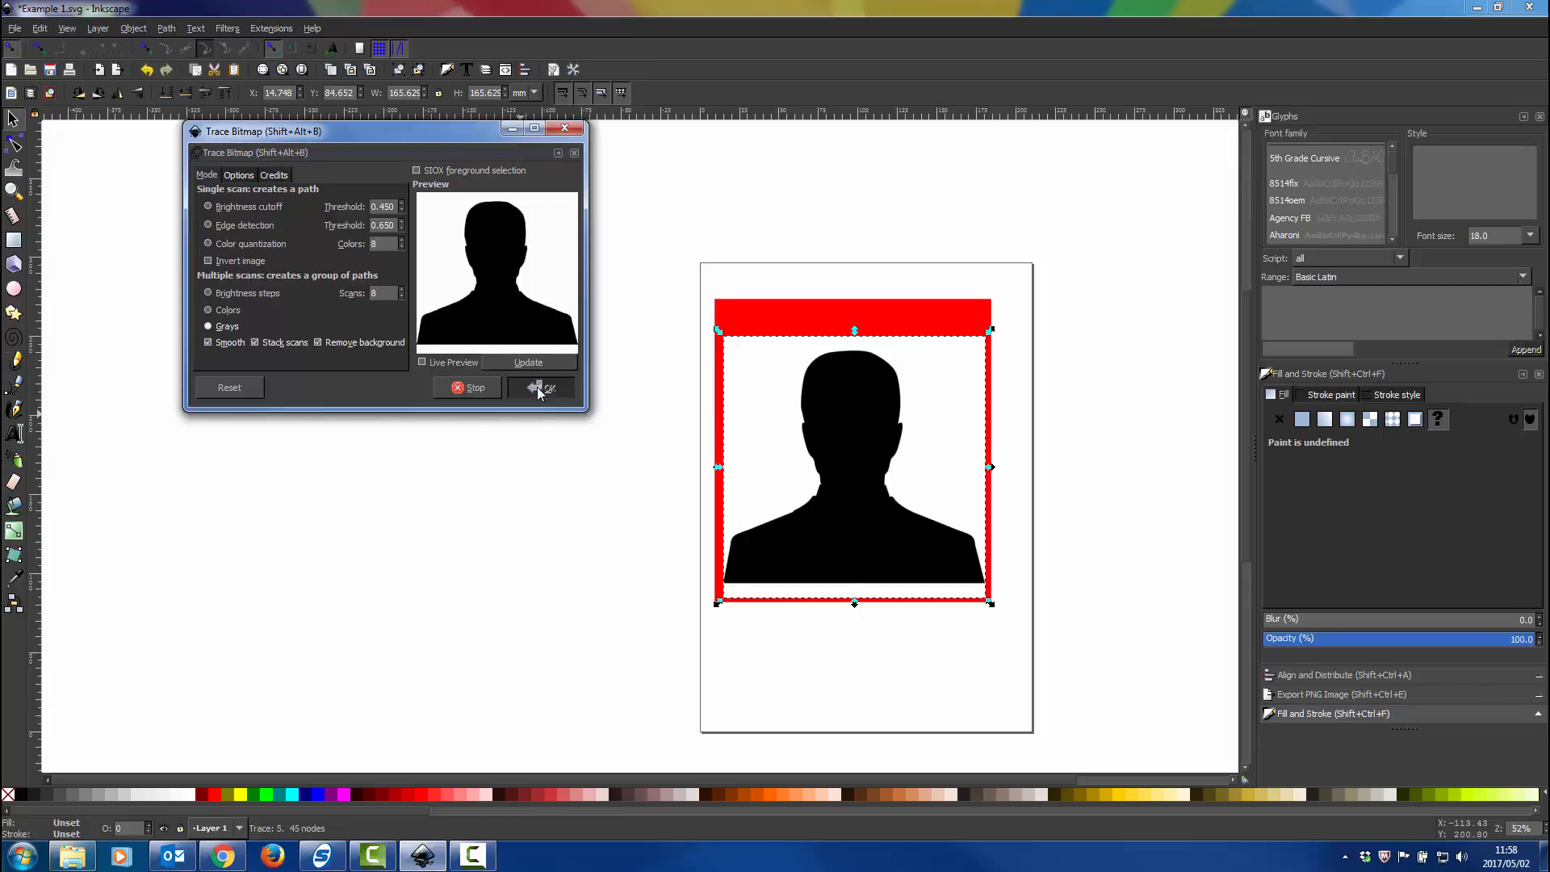
click(562, 130)
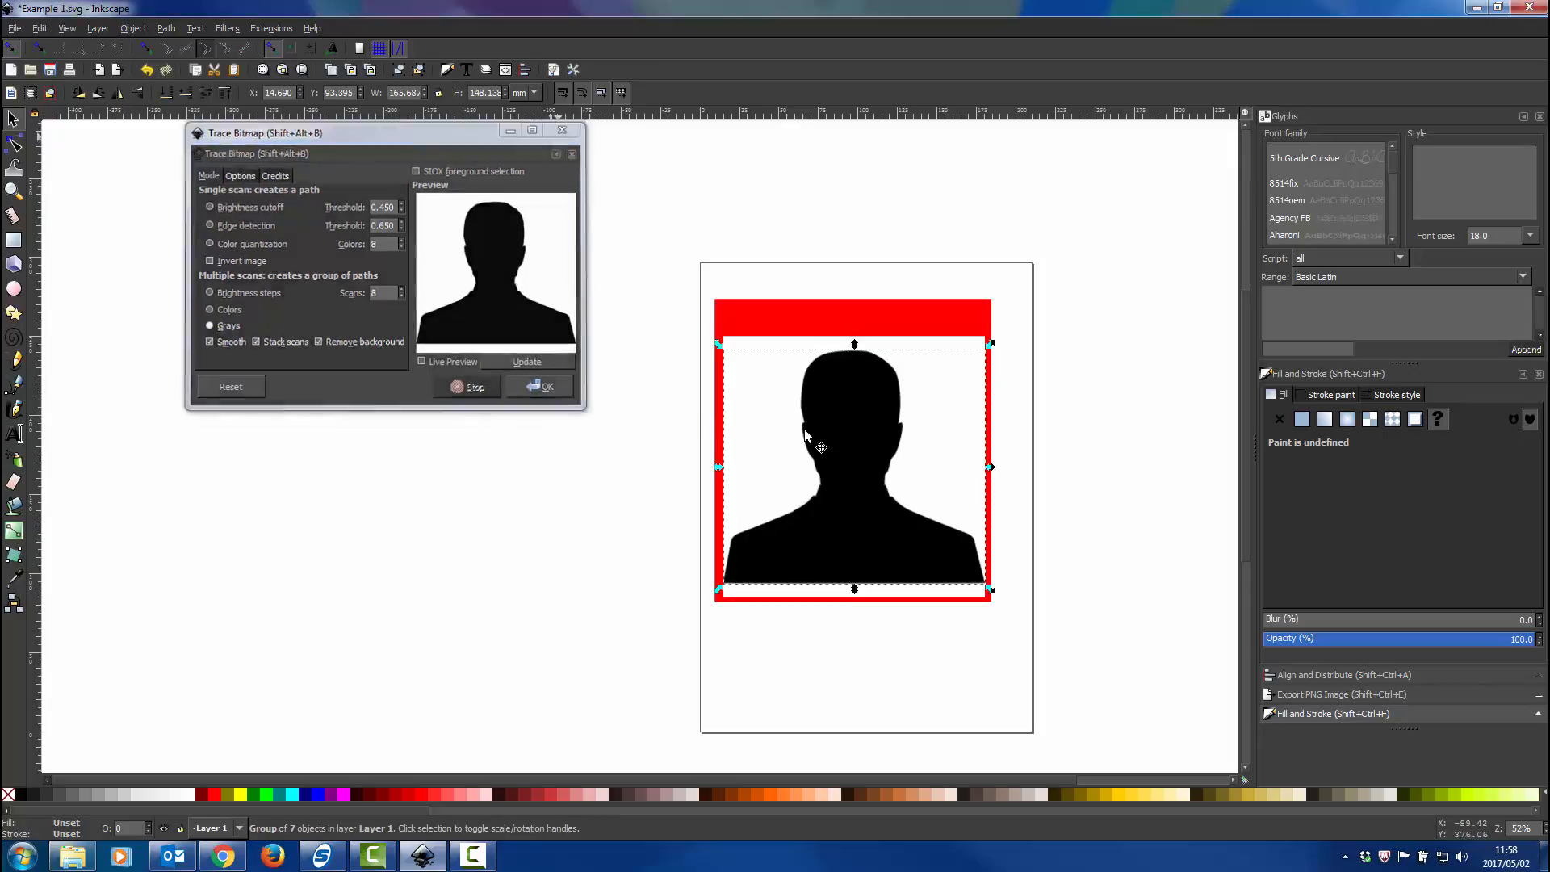
Move the traced silhouette off the page to the left and delete the original bitmap on the rectangle.
drag(847, 437, 445, 436)
click(852, 447)
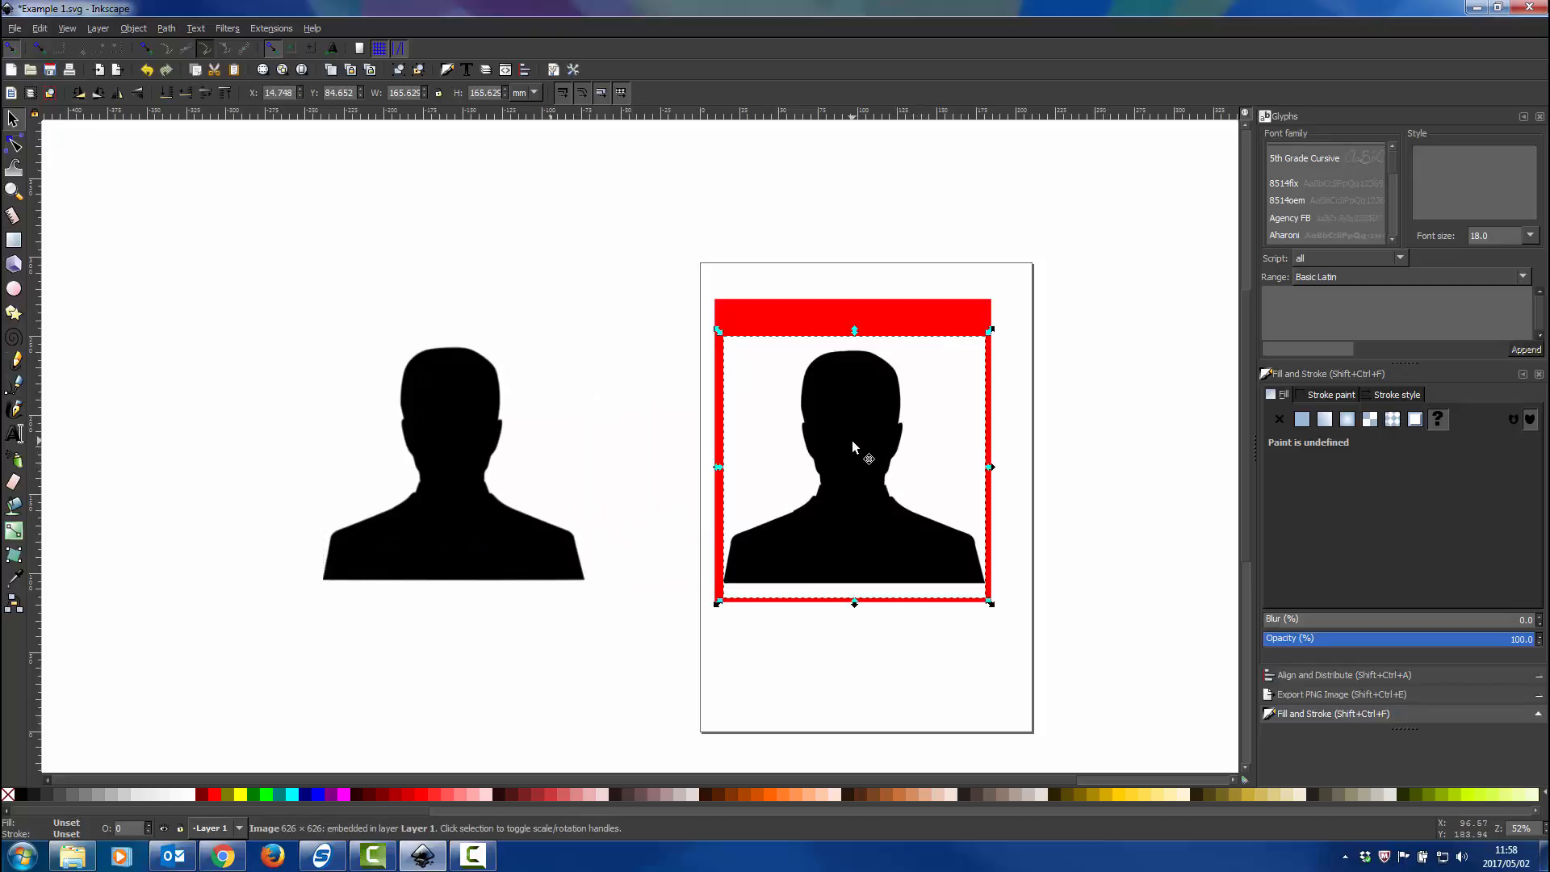
key(Delete)
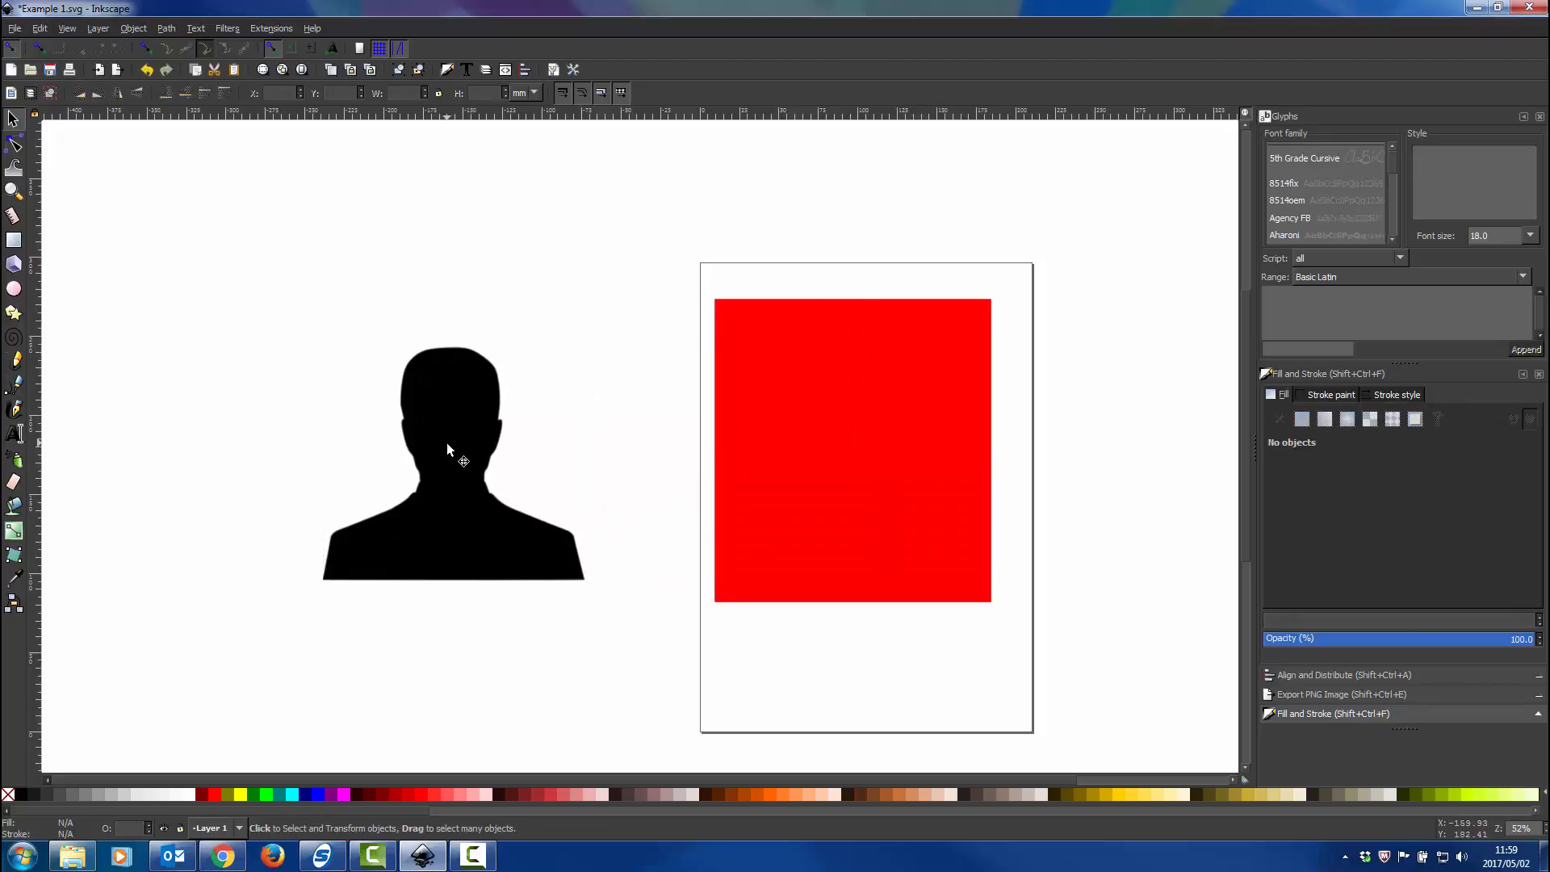
Shift the traced group up and to the right beside the page, and inspect its outline at high magnification.
mouse_move(447, 443)
mouse_down()
mouse_move(836, 424)
mouse_move(767, 420)
mouse_move(764, 394)
mouse_move(594, 399)
mouse_move(548, 321)
mouse_up()
scroll(583, 430, up, 6)
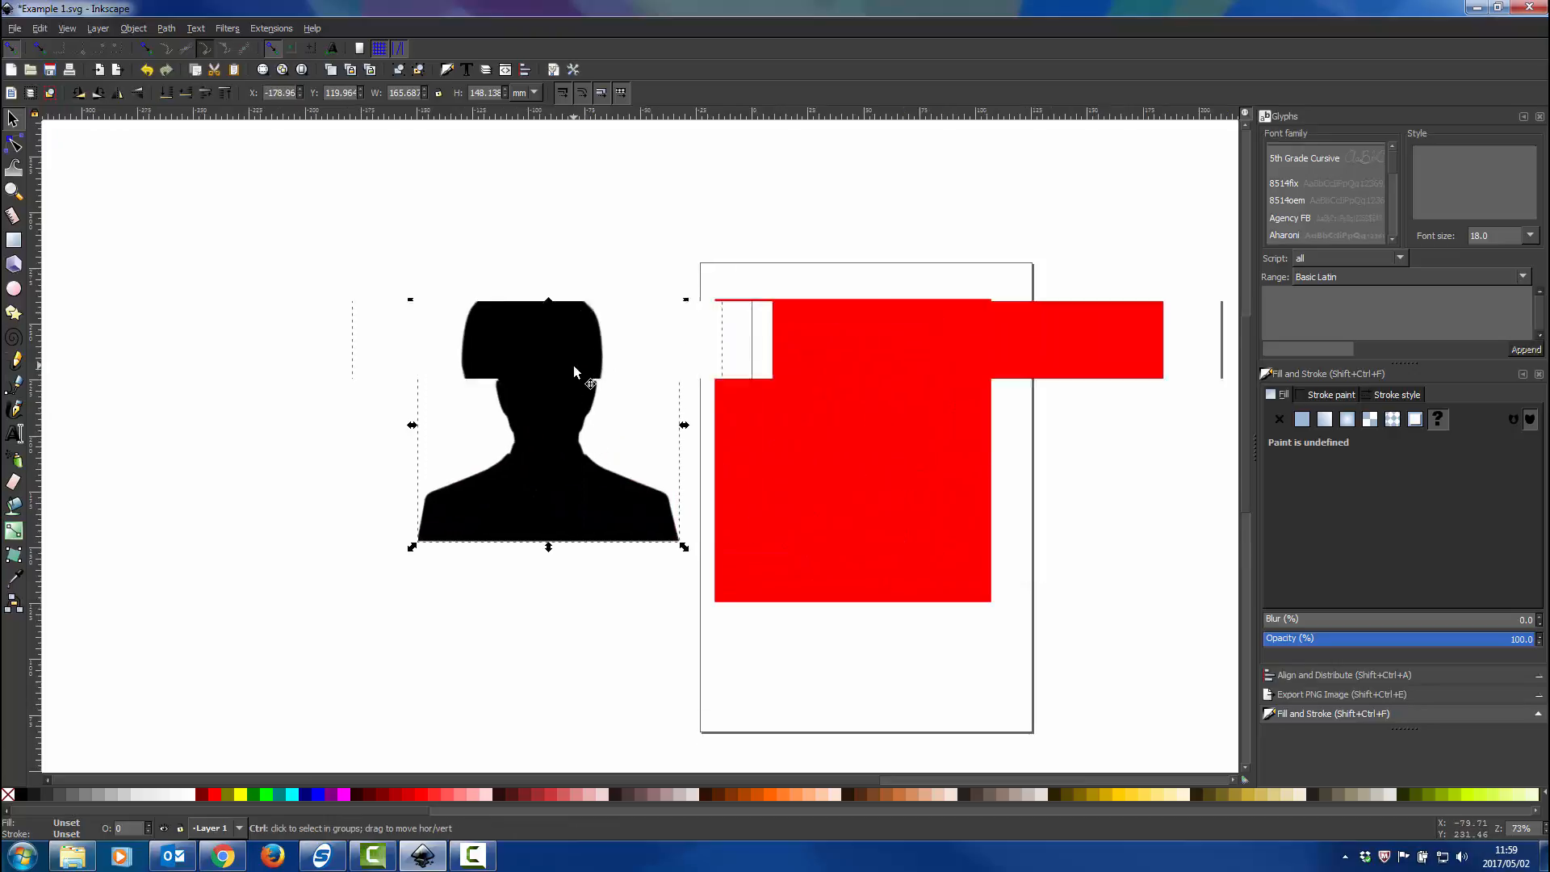
scroll(609, 388, up, 7)
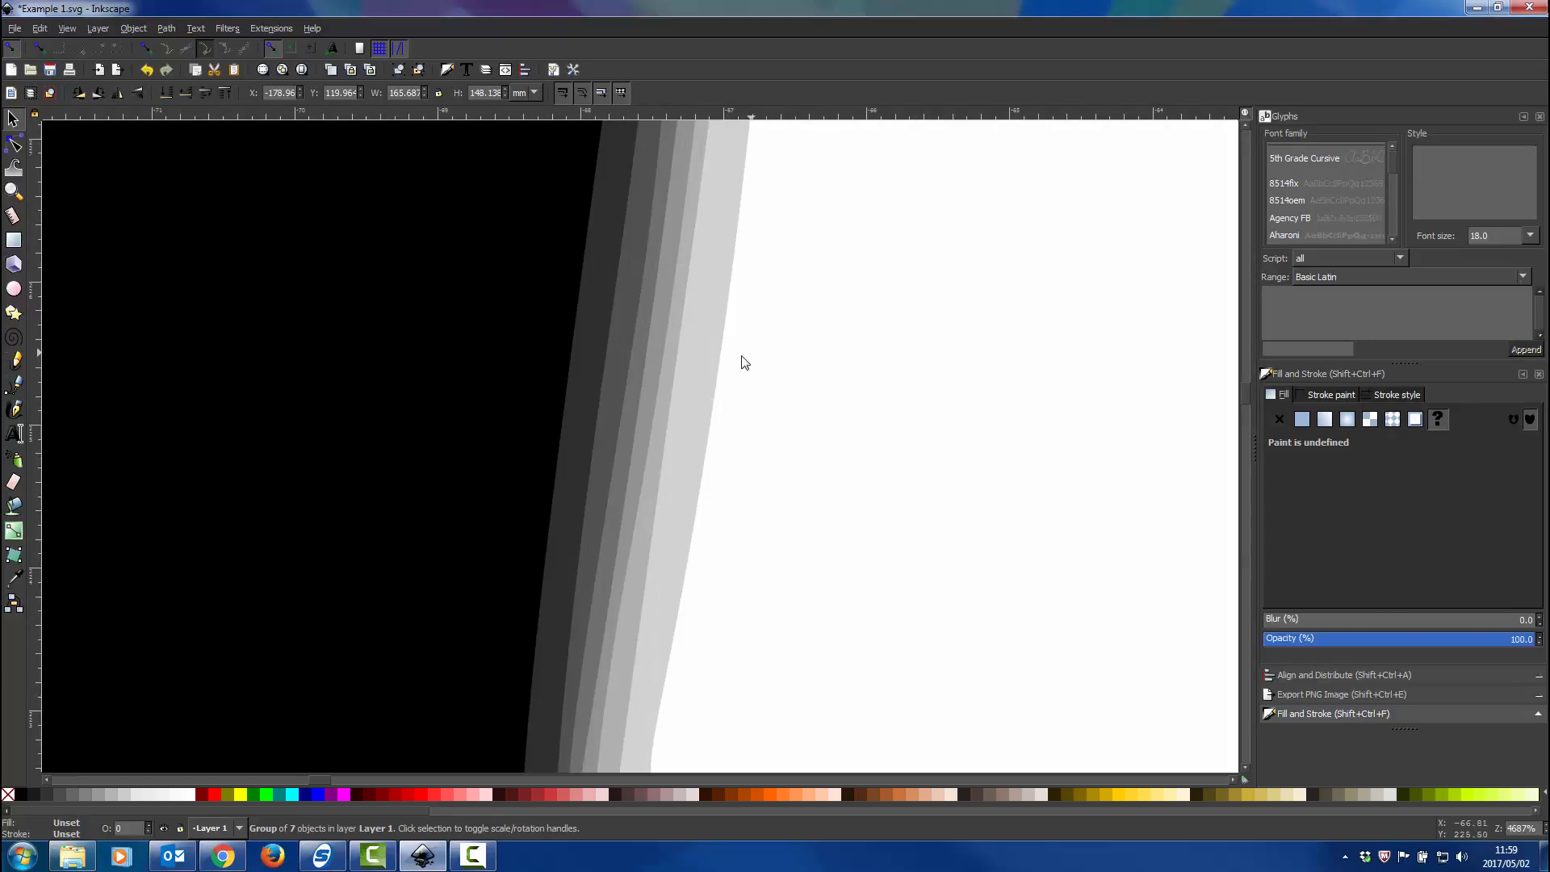
scroll(529, 373, down, 12)
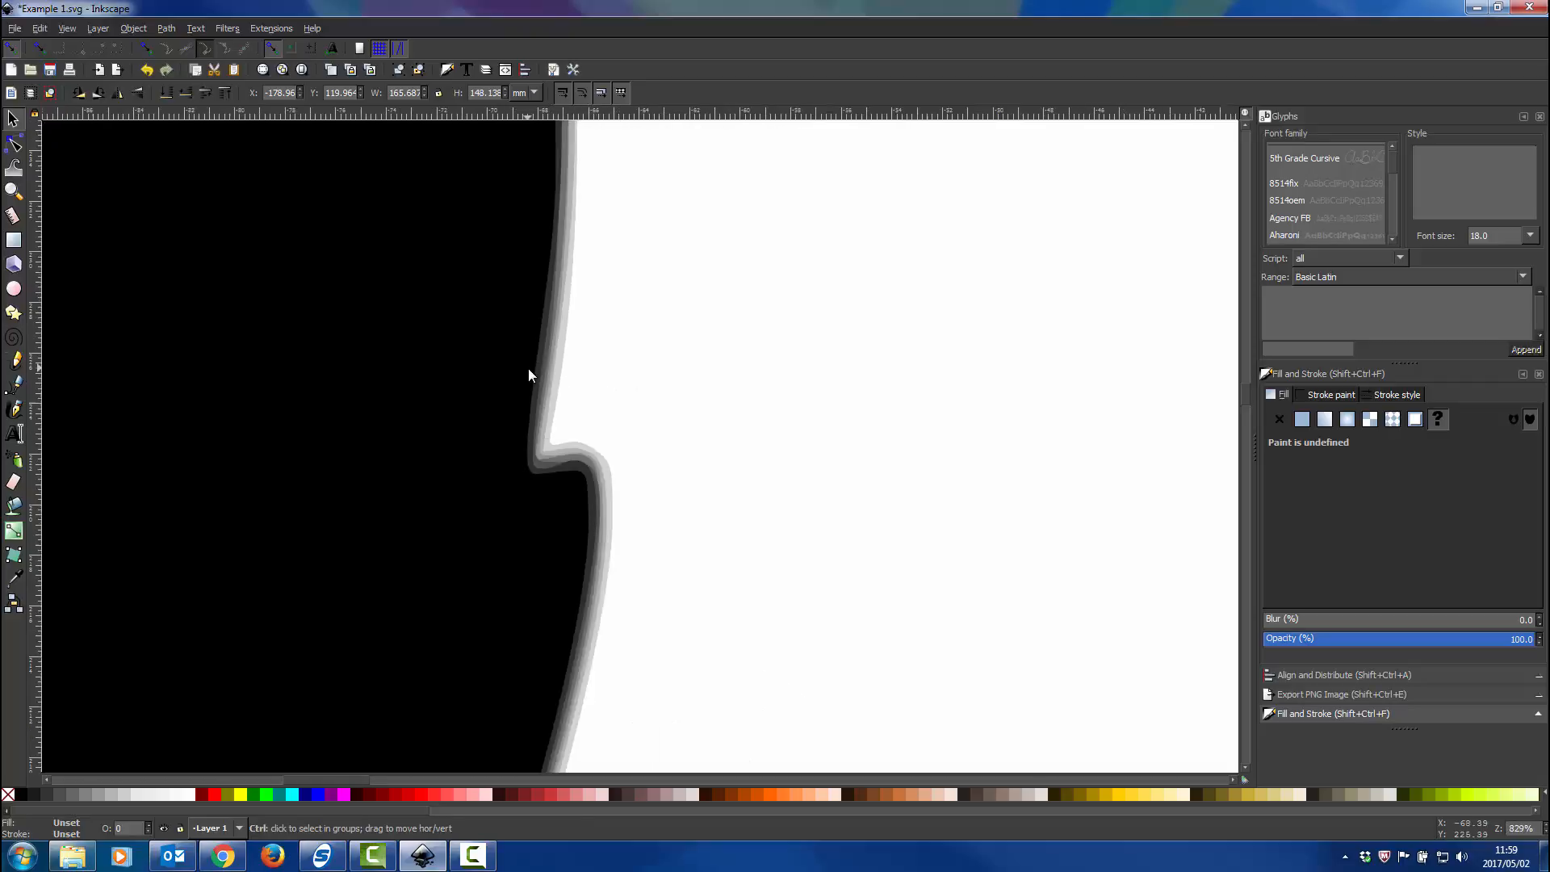
Ungroup the traced silhouette into its separate paths and clear the selection.
right_click(443, 391)
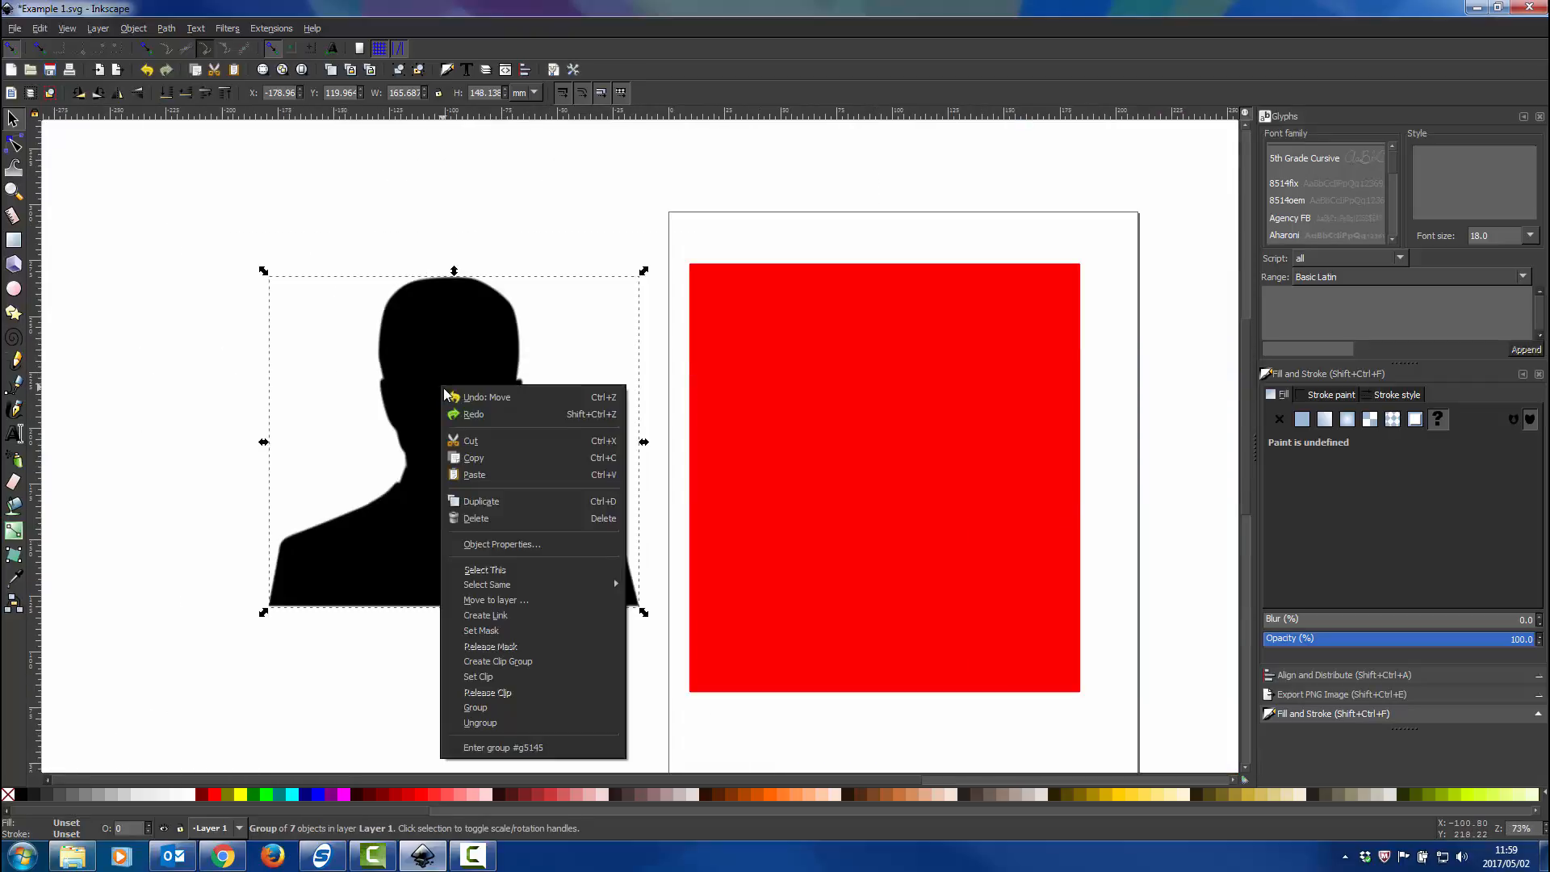
click(503, 729)
click(511, 225)
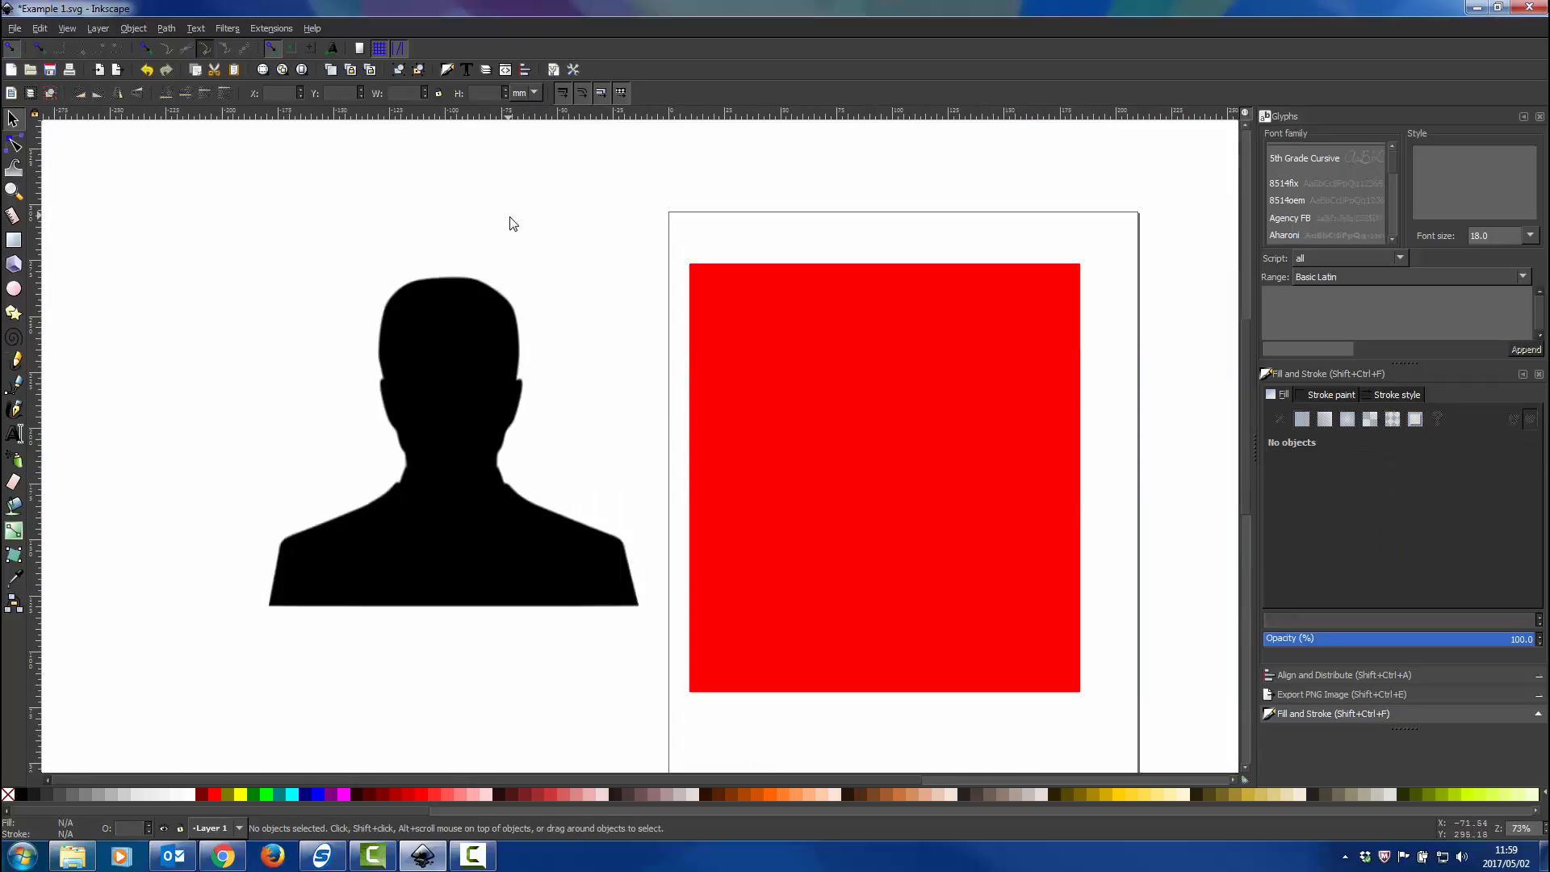
Pull the stacked silhouette layers apart, placing the black one over the red rectangle and leaving the gray ones beside the page.
click(470, 355)
drag(469, 356, 790, 236)
drag(492, 386, 345, 273)
scroll(468, 322, down, 8)
drag(468, 322, 509, 280)
scroll(470, 438, up, 10)
drag(415, 393, 287, 308)
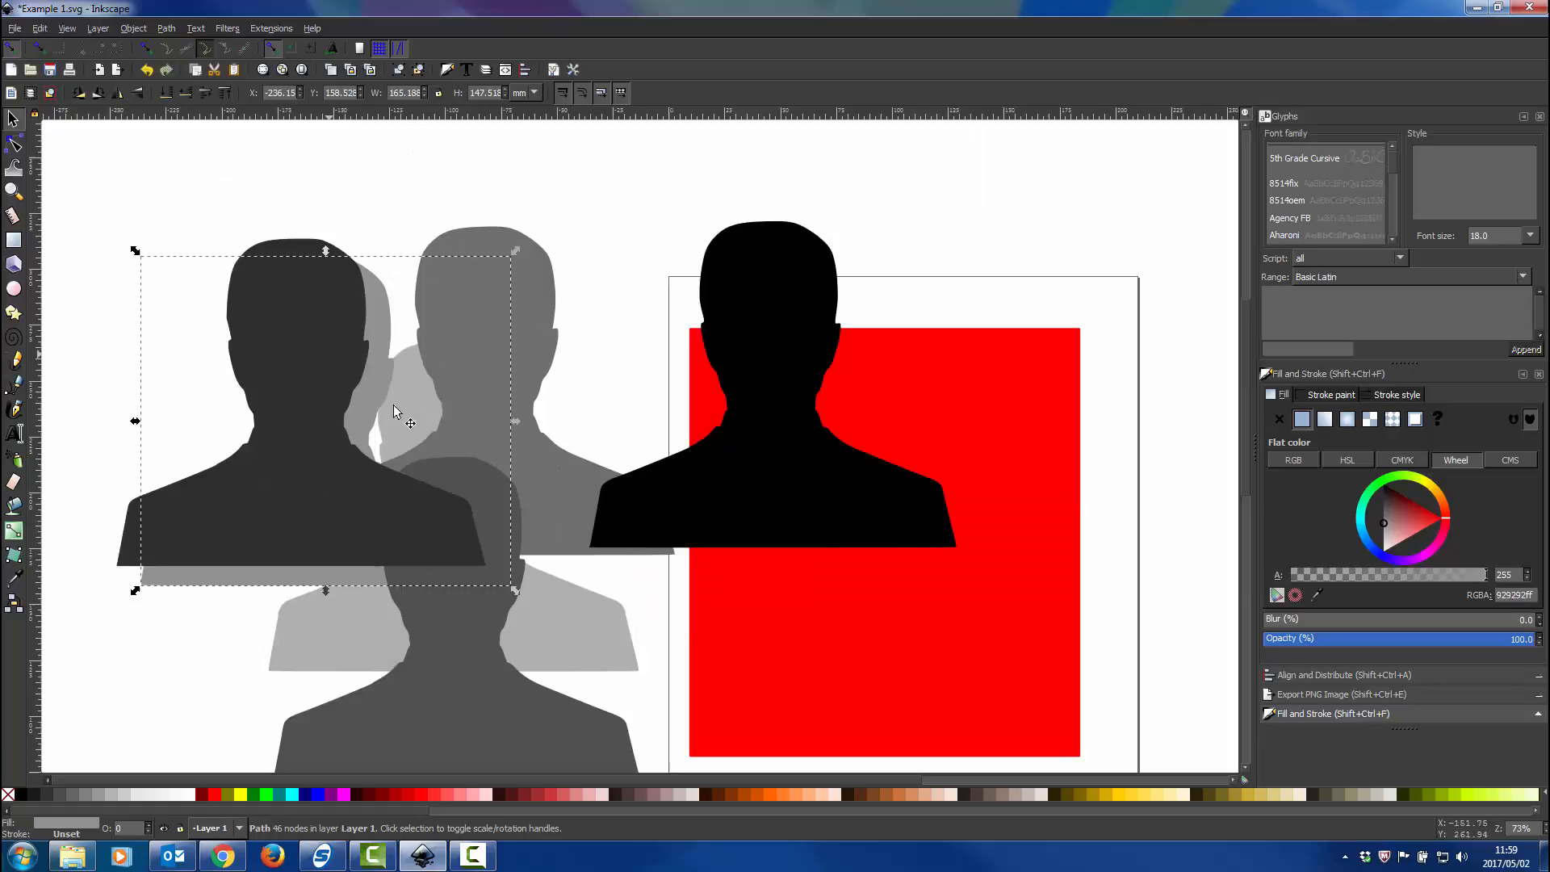
click(544, 626)
drag(765, 303, 926, 321)
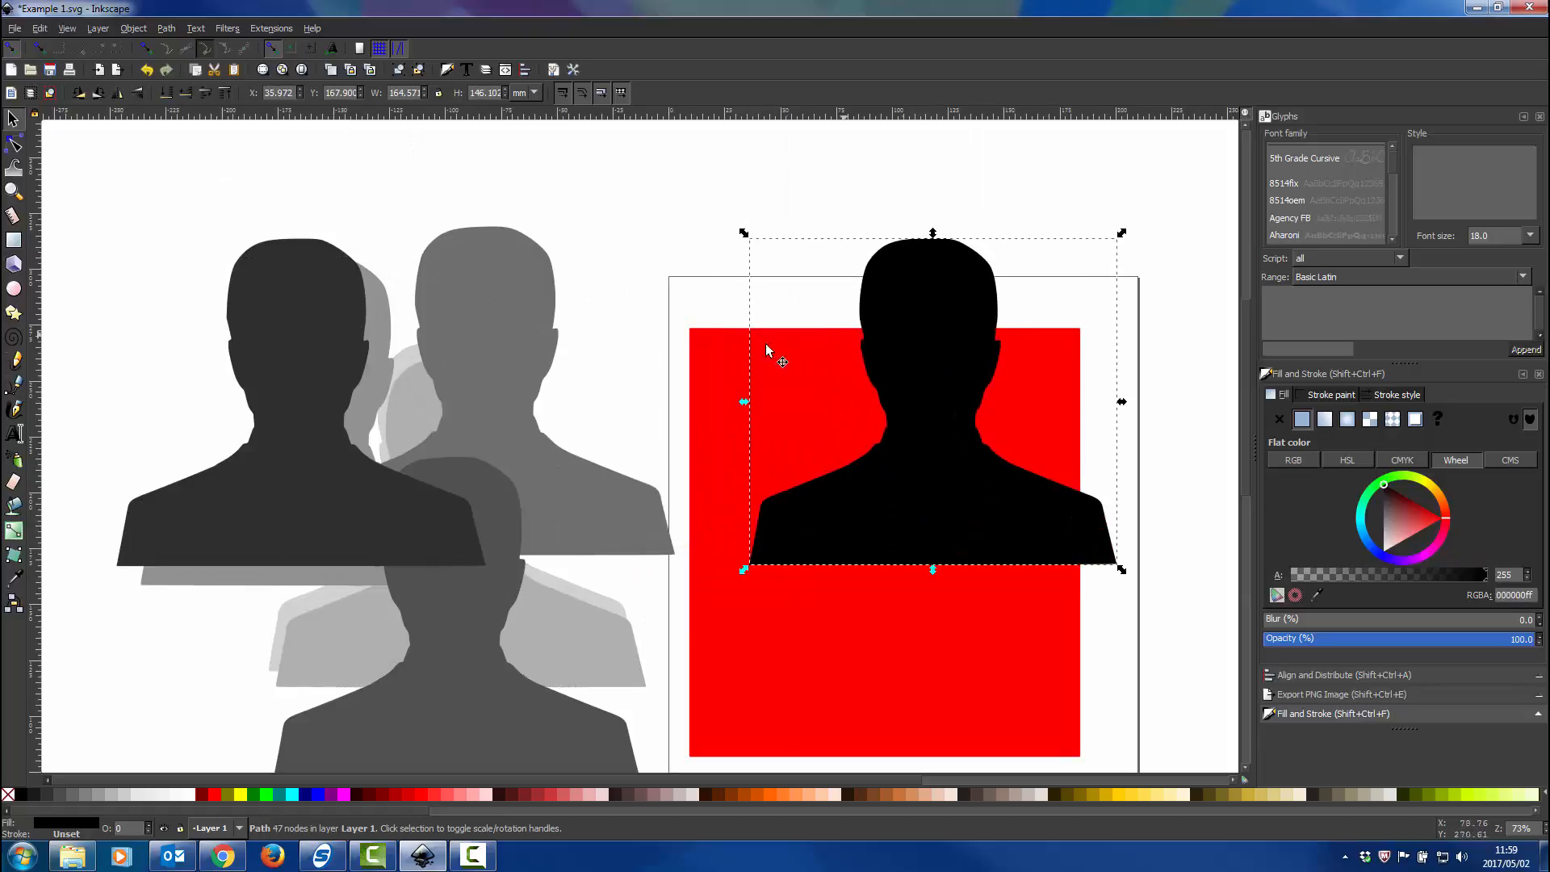
Delete all the gray silhouette layers beside the page, keeping only the black one.
click(609, 245)
scroll(613, 307, down, 1)
scroll(616, 343, down, 2)
drag(652, 236, 353, 624)
key(Delete)
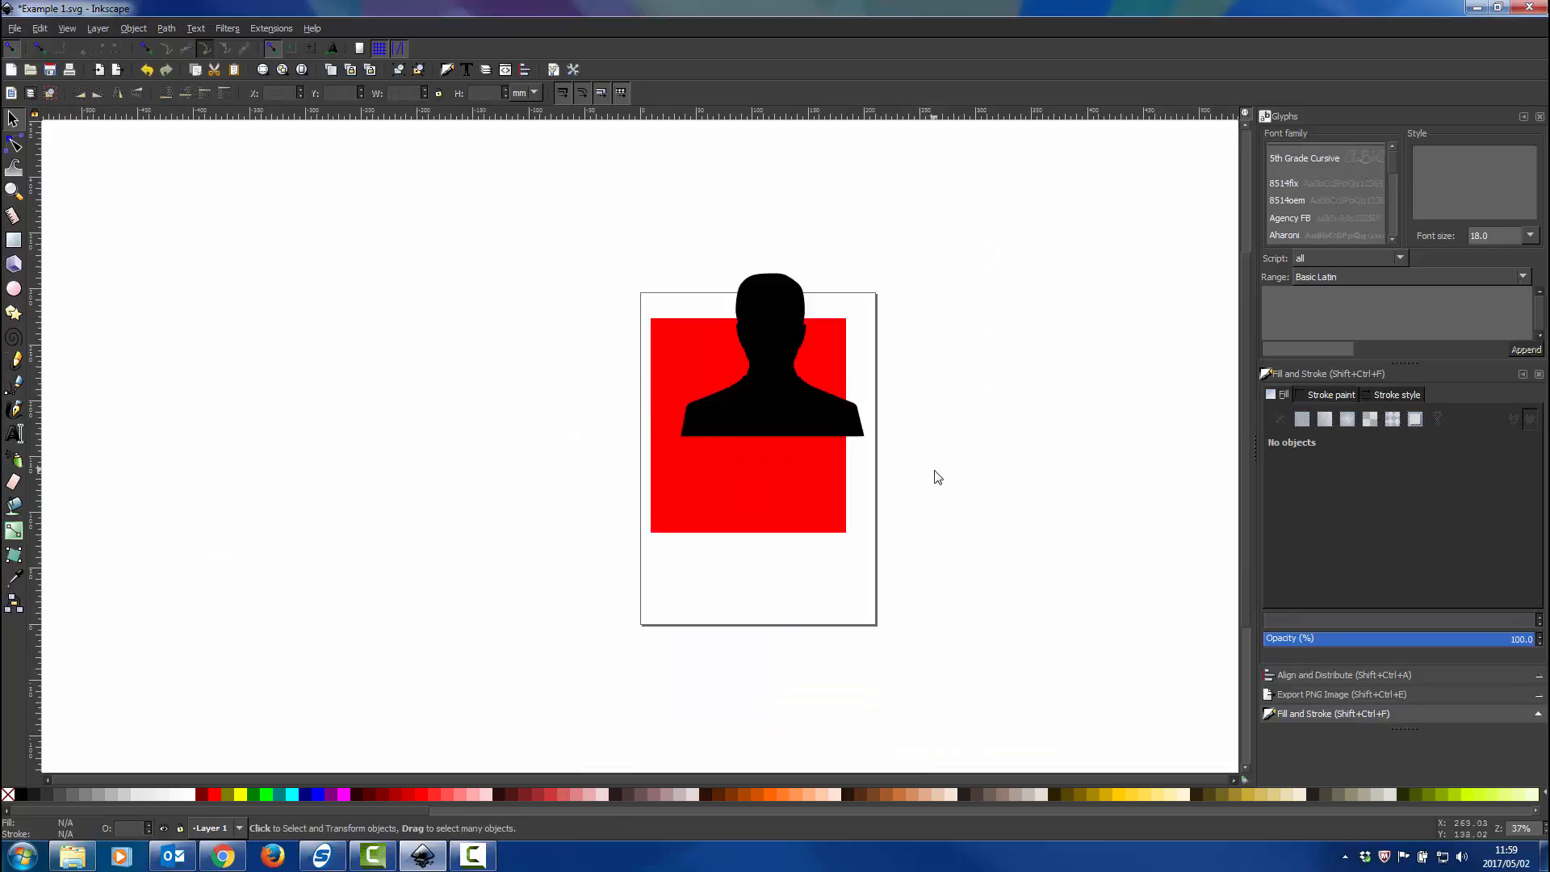
Move the black silhouette down onto the red rectangle and align their centers on both axes.
drag(781, 382, 757, 462)
scroll(757, 460, up, 1)
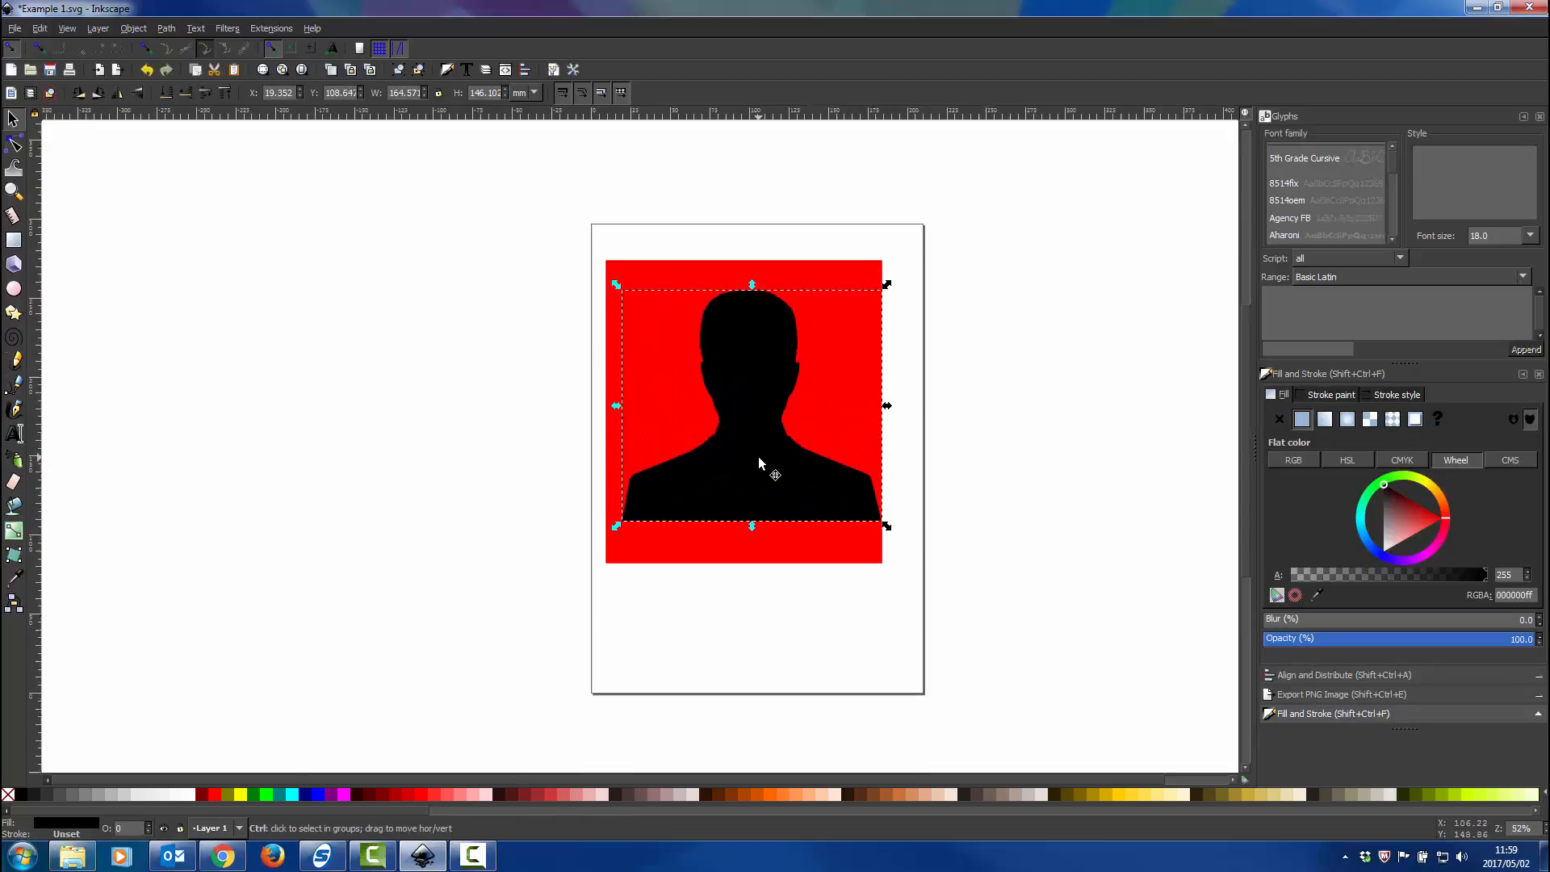
shift+click(831, 294)
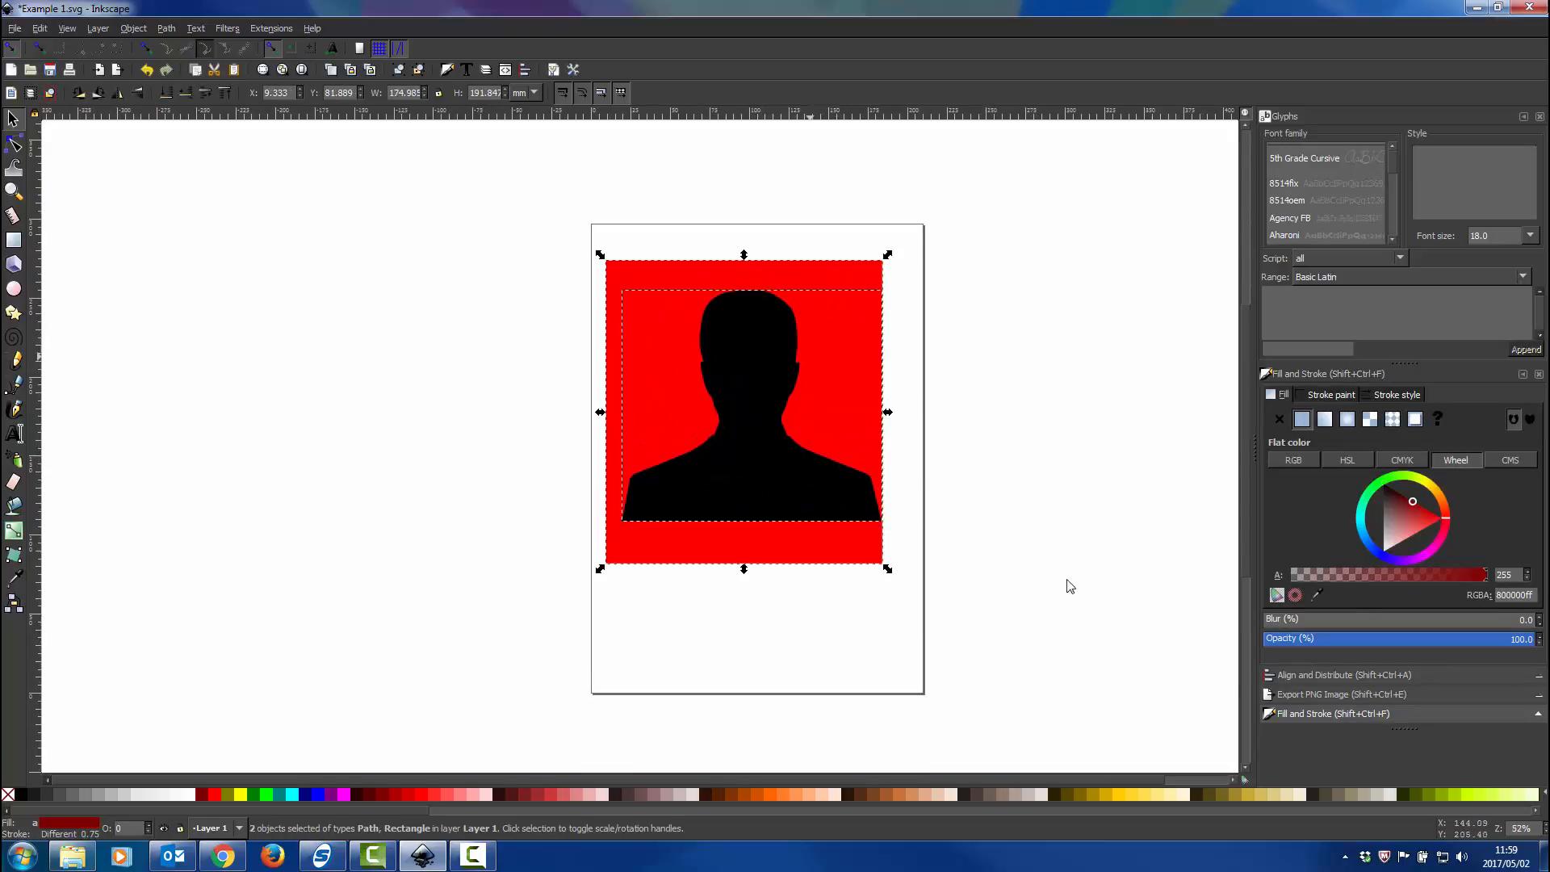
click(1324, 675)
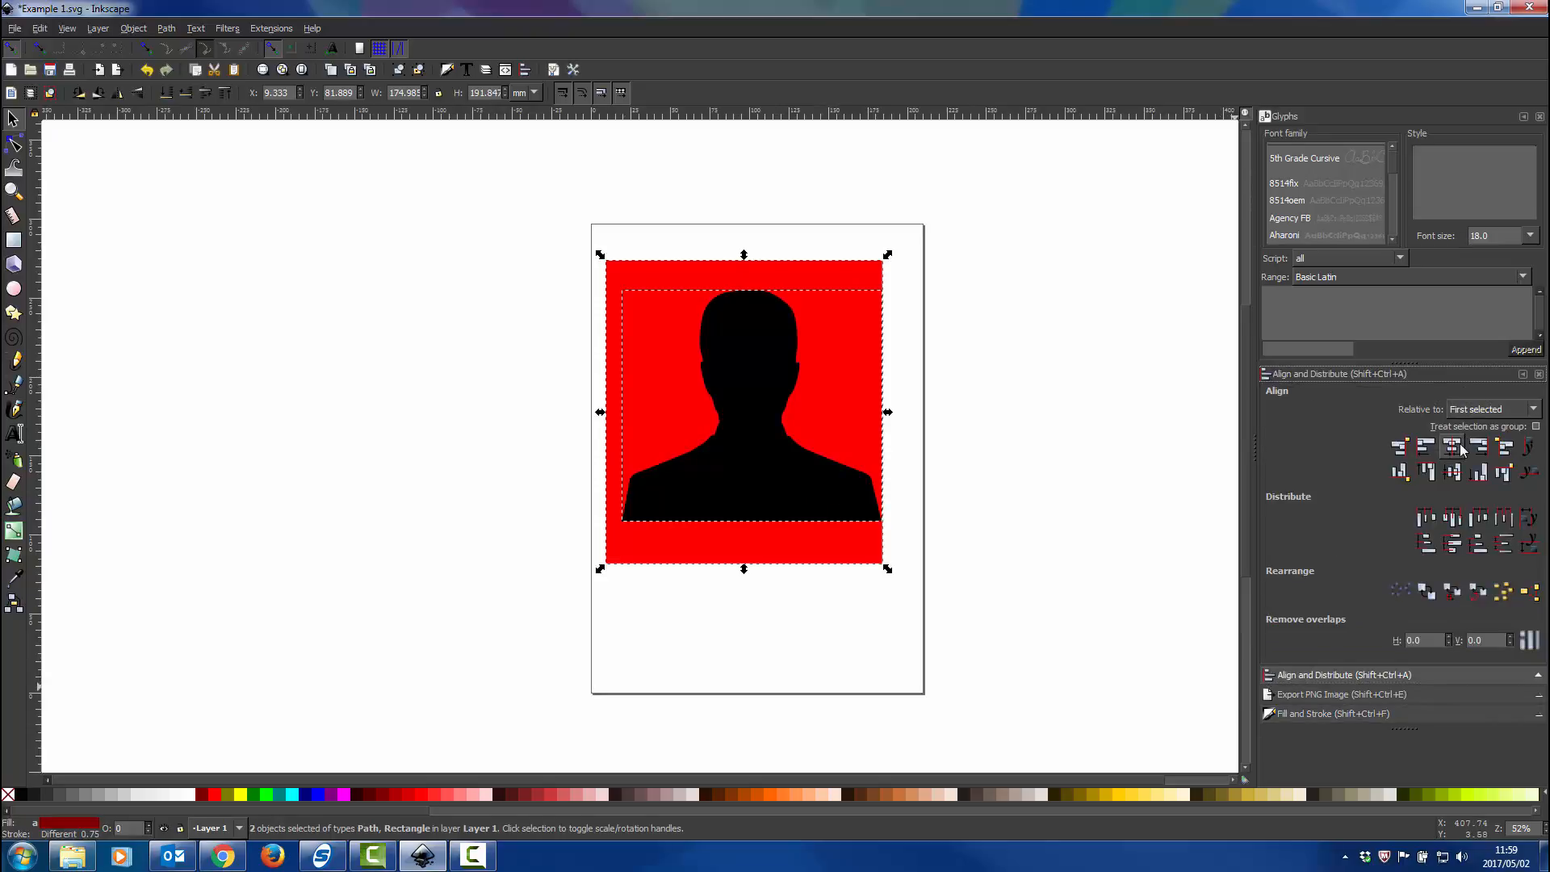
click(1454, 474)
click(995, 397)
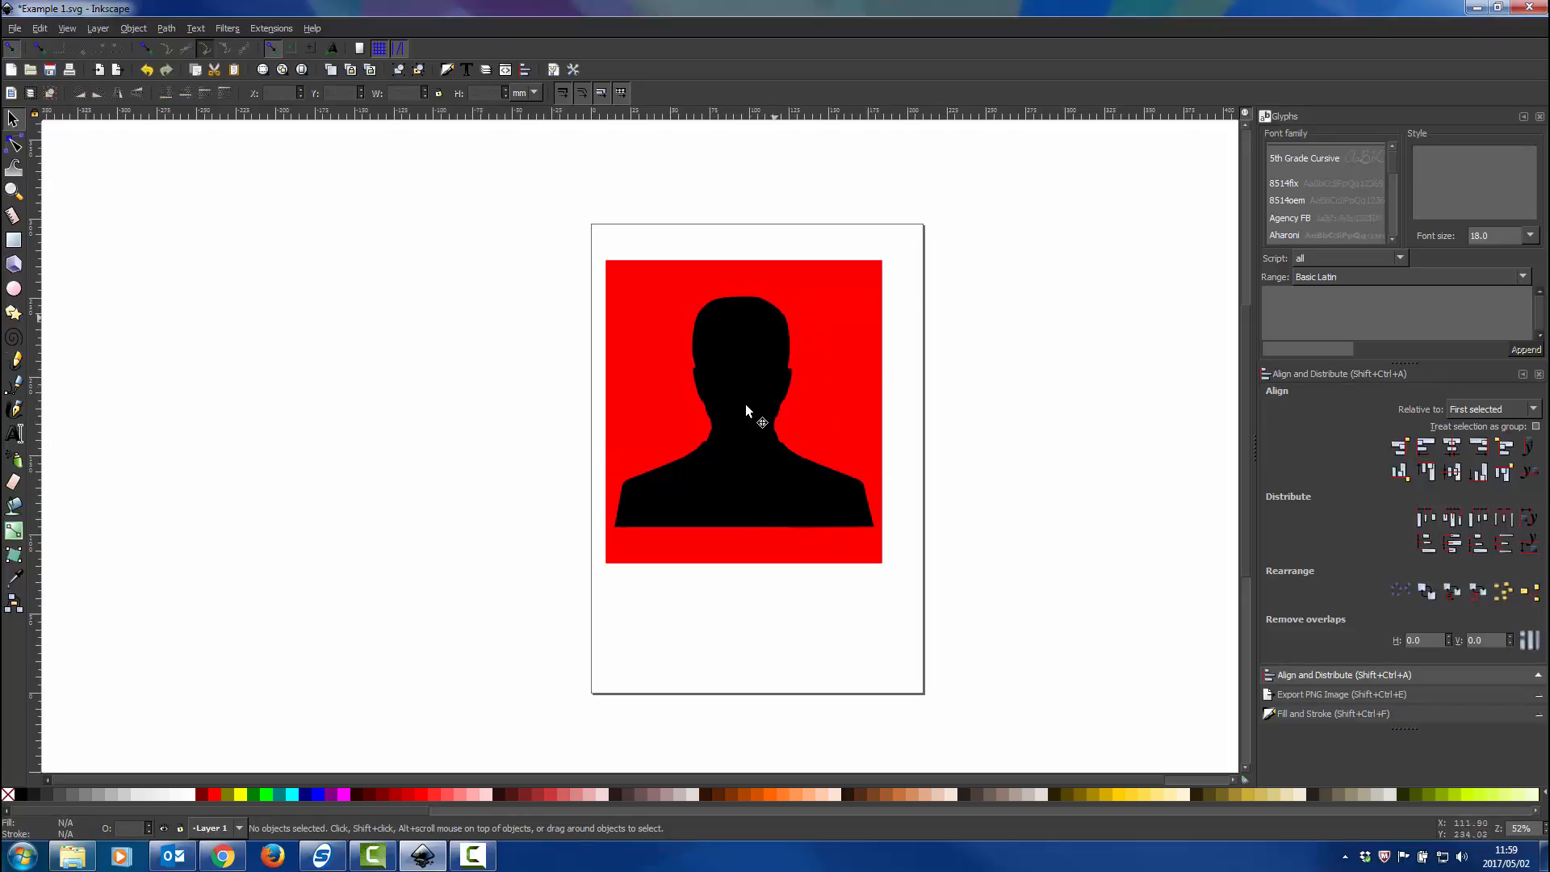
Move the silhouette path's bottom-left corner node and bottom-middle node straight down to about Y 88.4 mm.
click(14, 145)
click(750, 355)
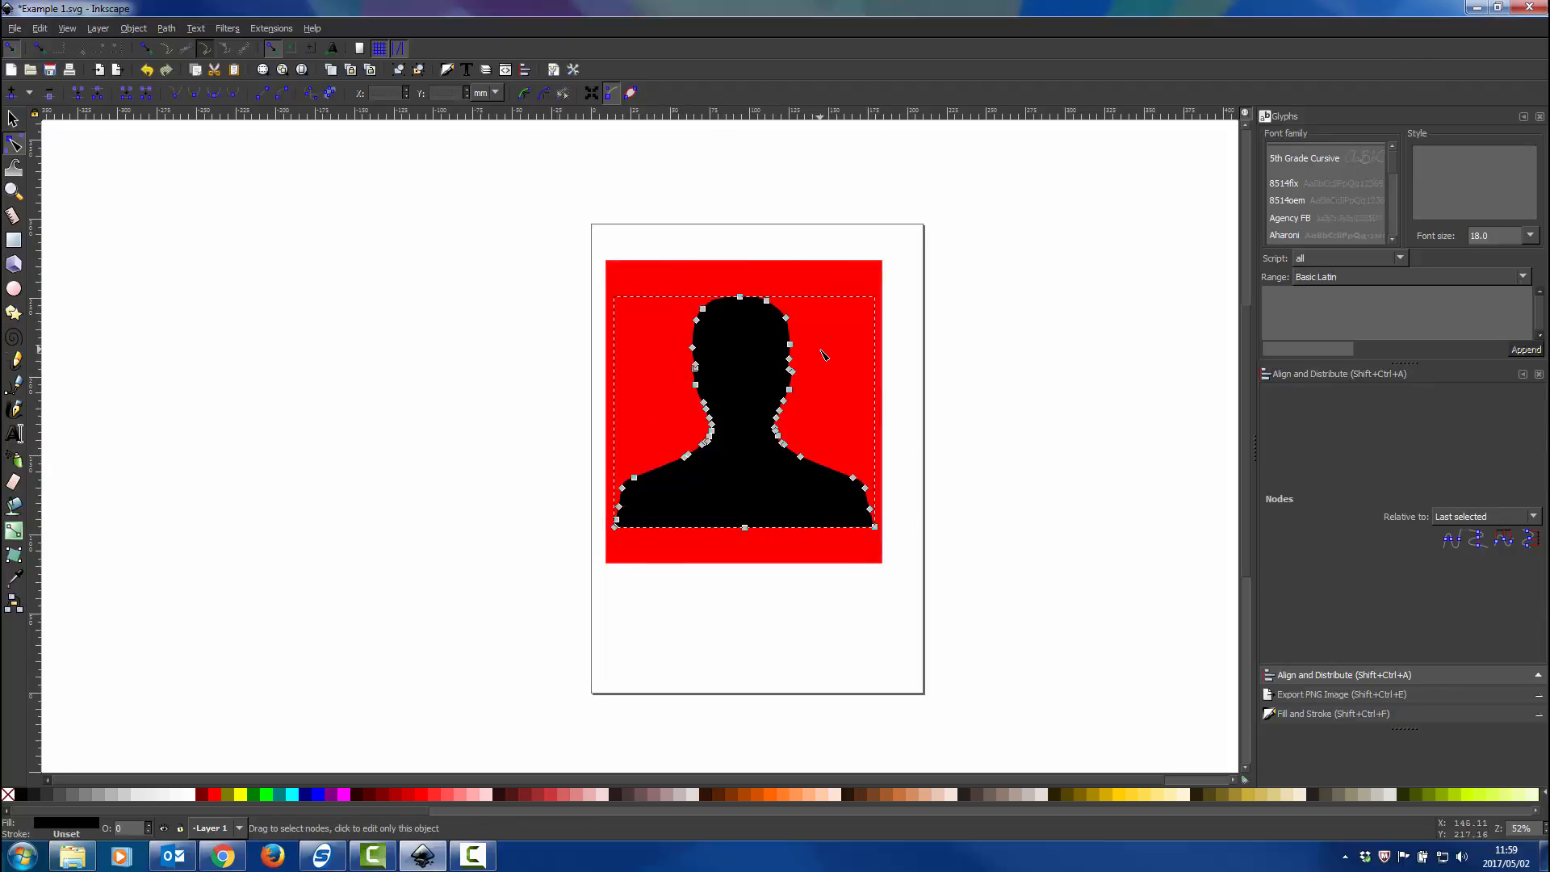
scroll(740, 565, up, 3)
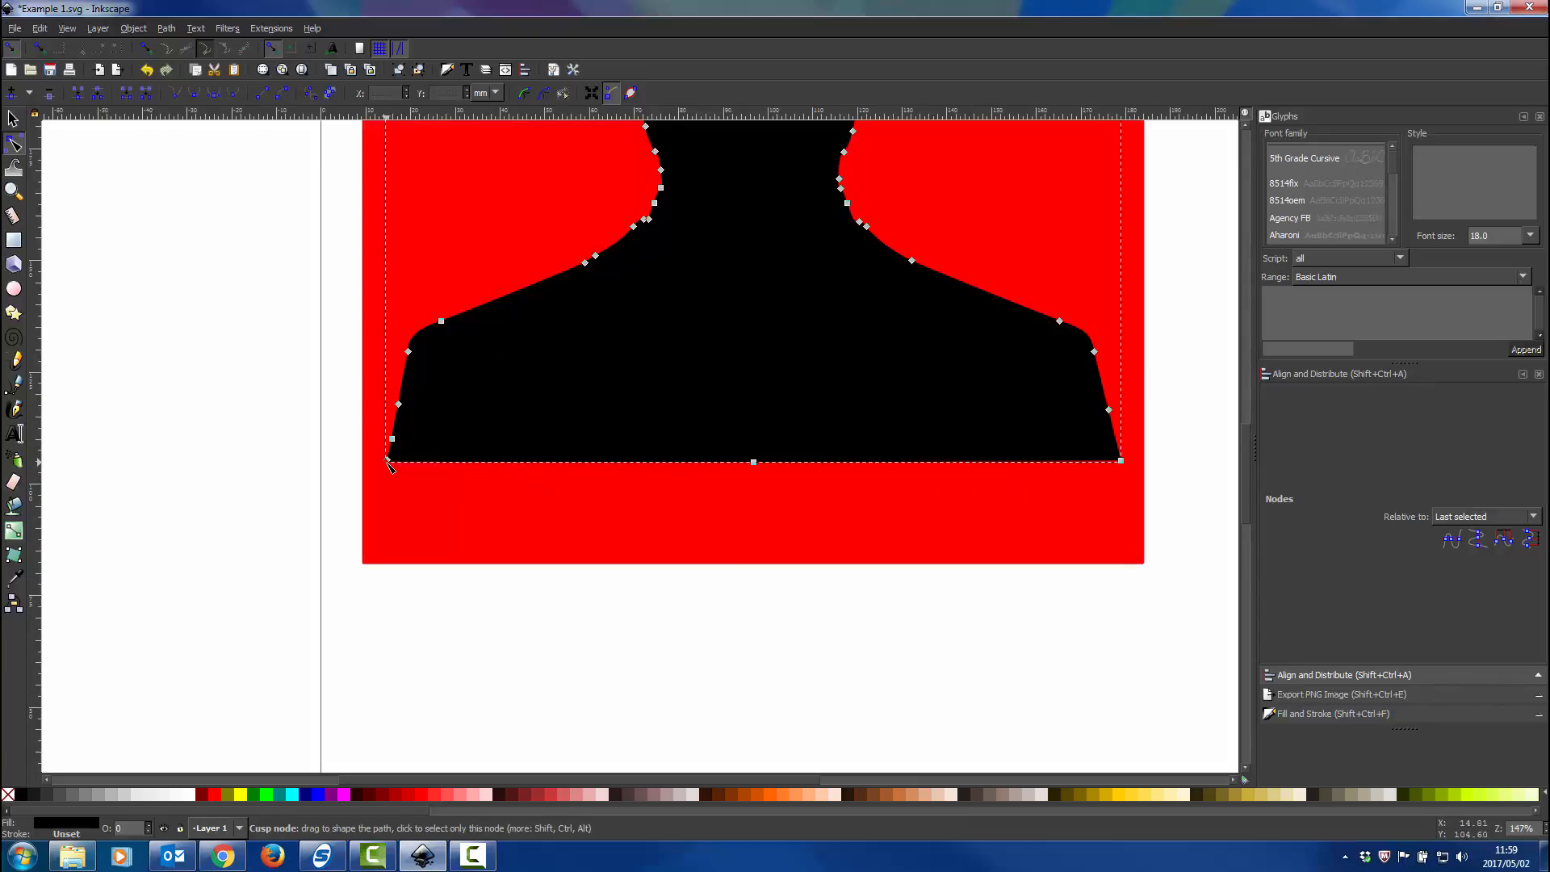
click(386, 462)
shift+click(753, 462)
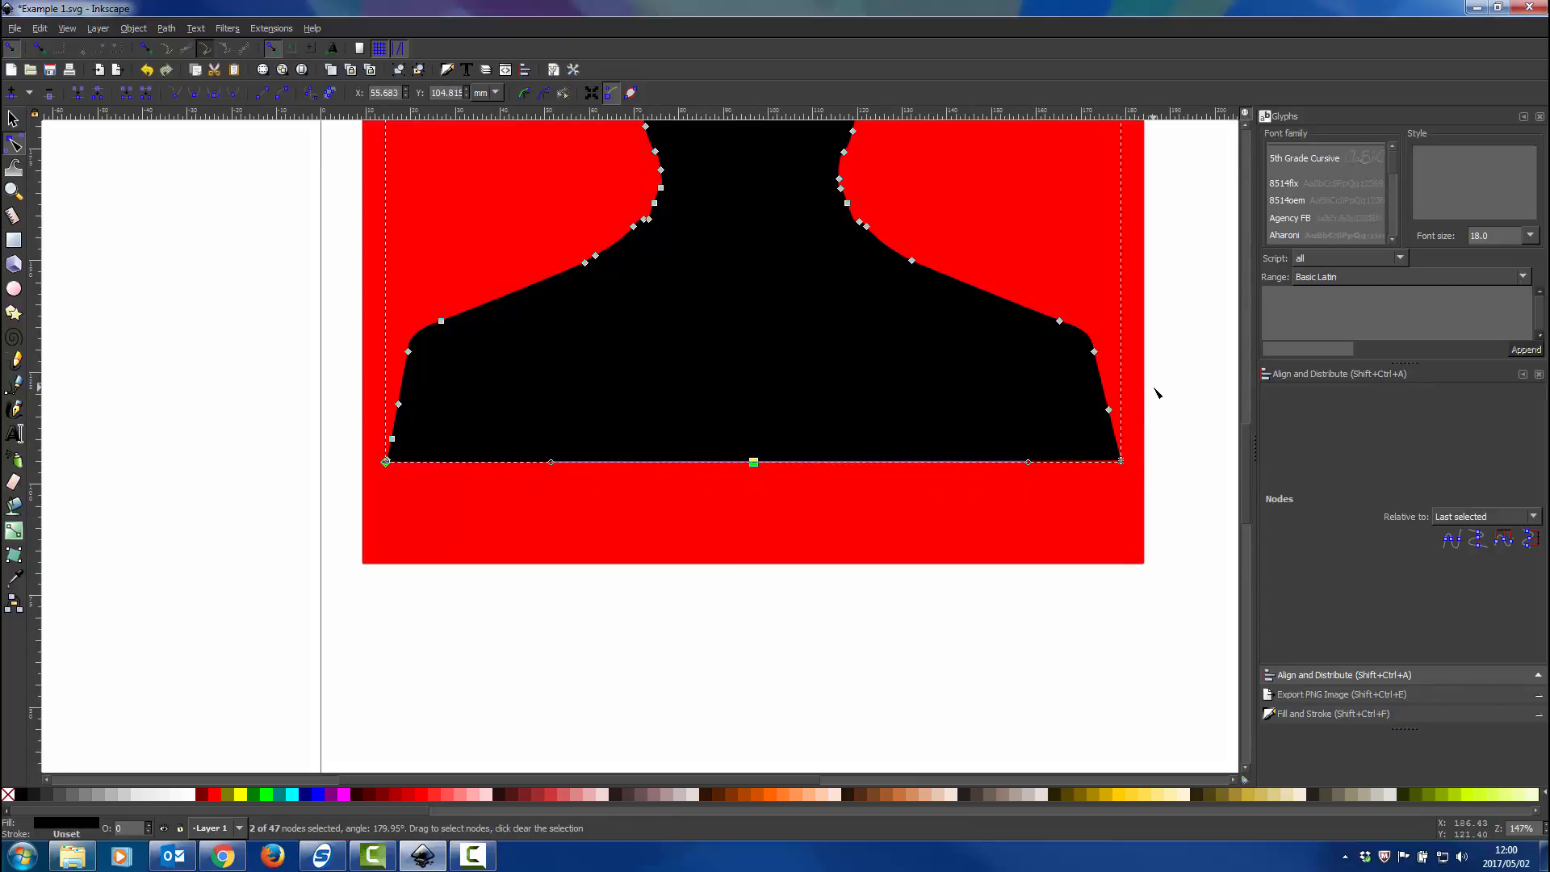
key(Down)
key(Down)
key(Down)
key(Down)
key(Down)
key(Down)
key(Down)
key(Down)
key(Down)
key(Down)
key(Down)
key(Down)
key(Down)
key(Down)
key(Down)
key(Down)
key(Down)
key(Down)
key(Down)
key(Down)
key(Down)
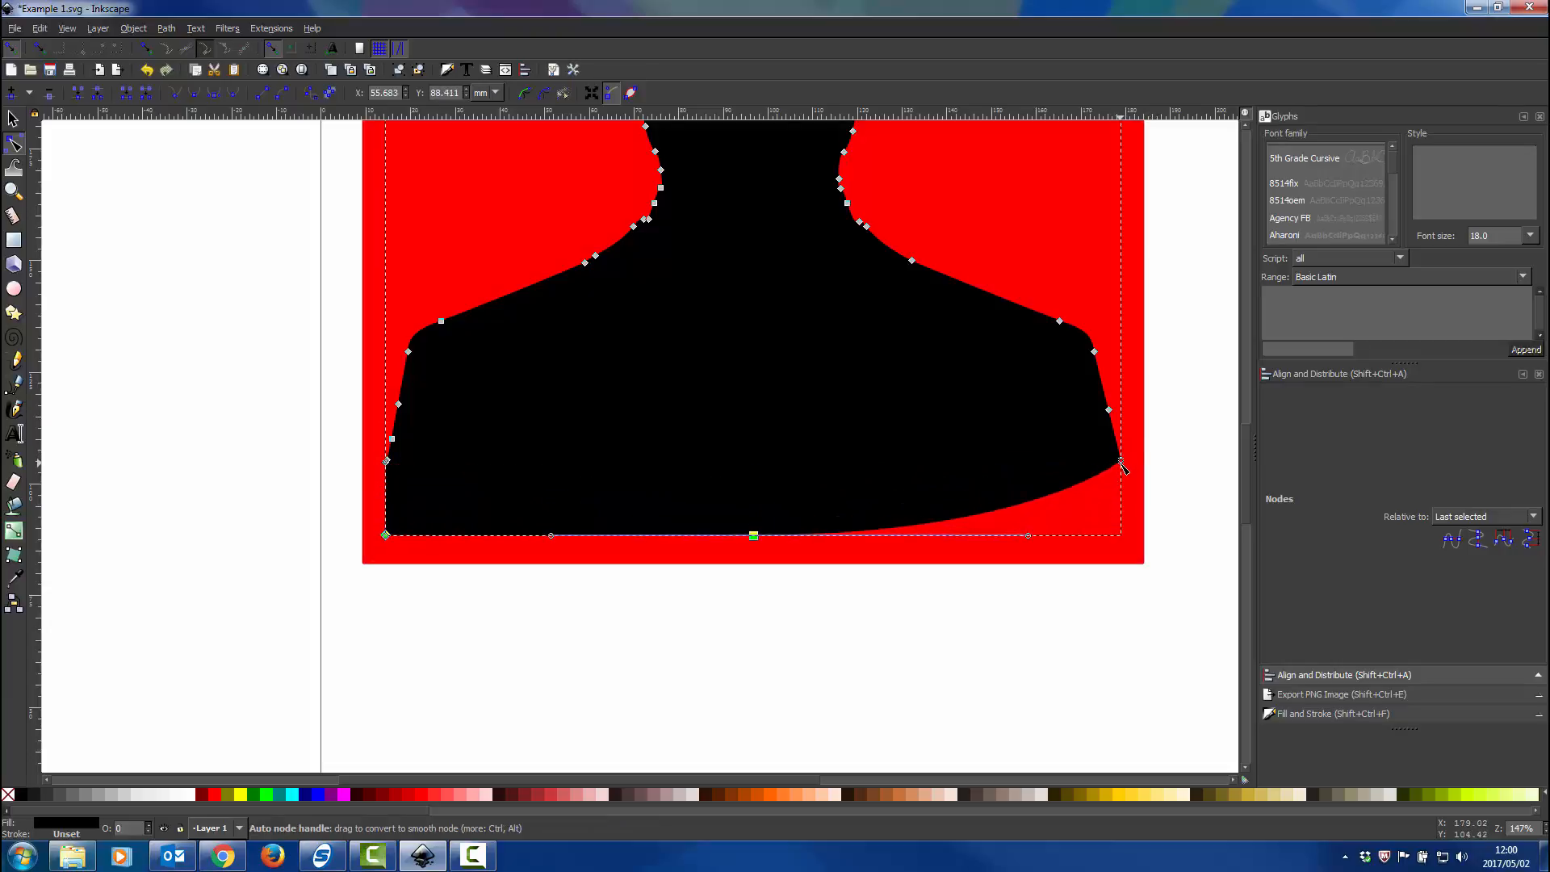
Nudge the silhouette path's bottom-left corner node and bottom-middle node straight down to about Y 86.3 mm.
key(Down)
key(Down)
key(Down)
key(Down)
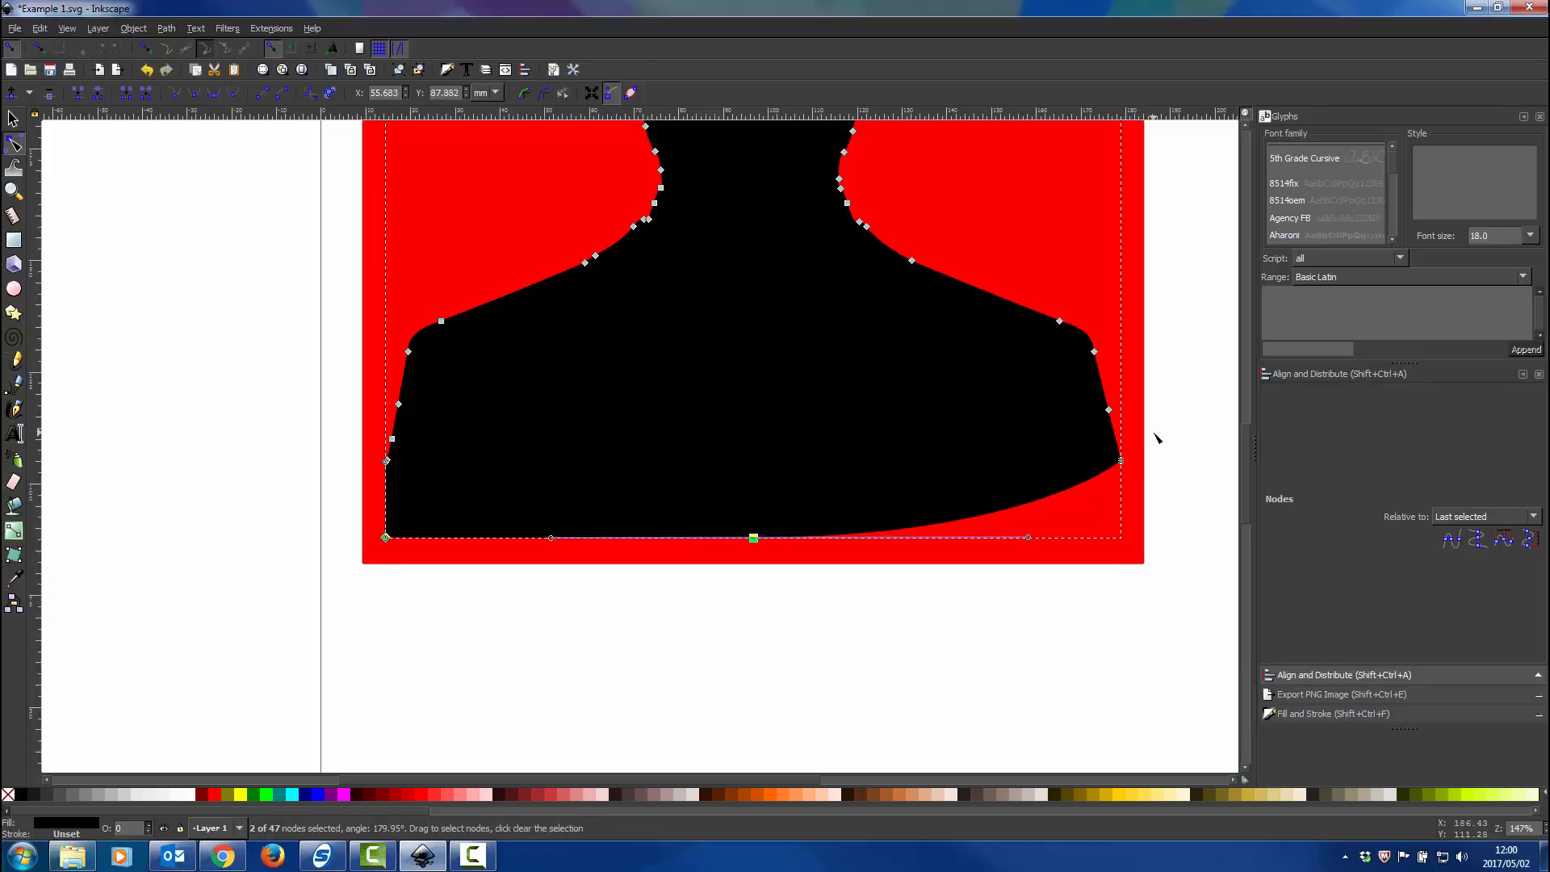
Try to reshape the raised bottom-right corner of the silhouette by pulling out the corner node's curve handle.
scroll(1120, 460, up, 9)
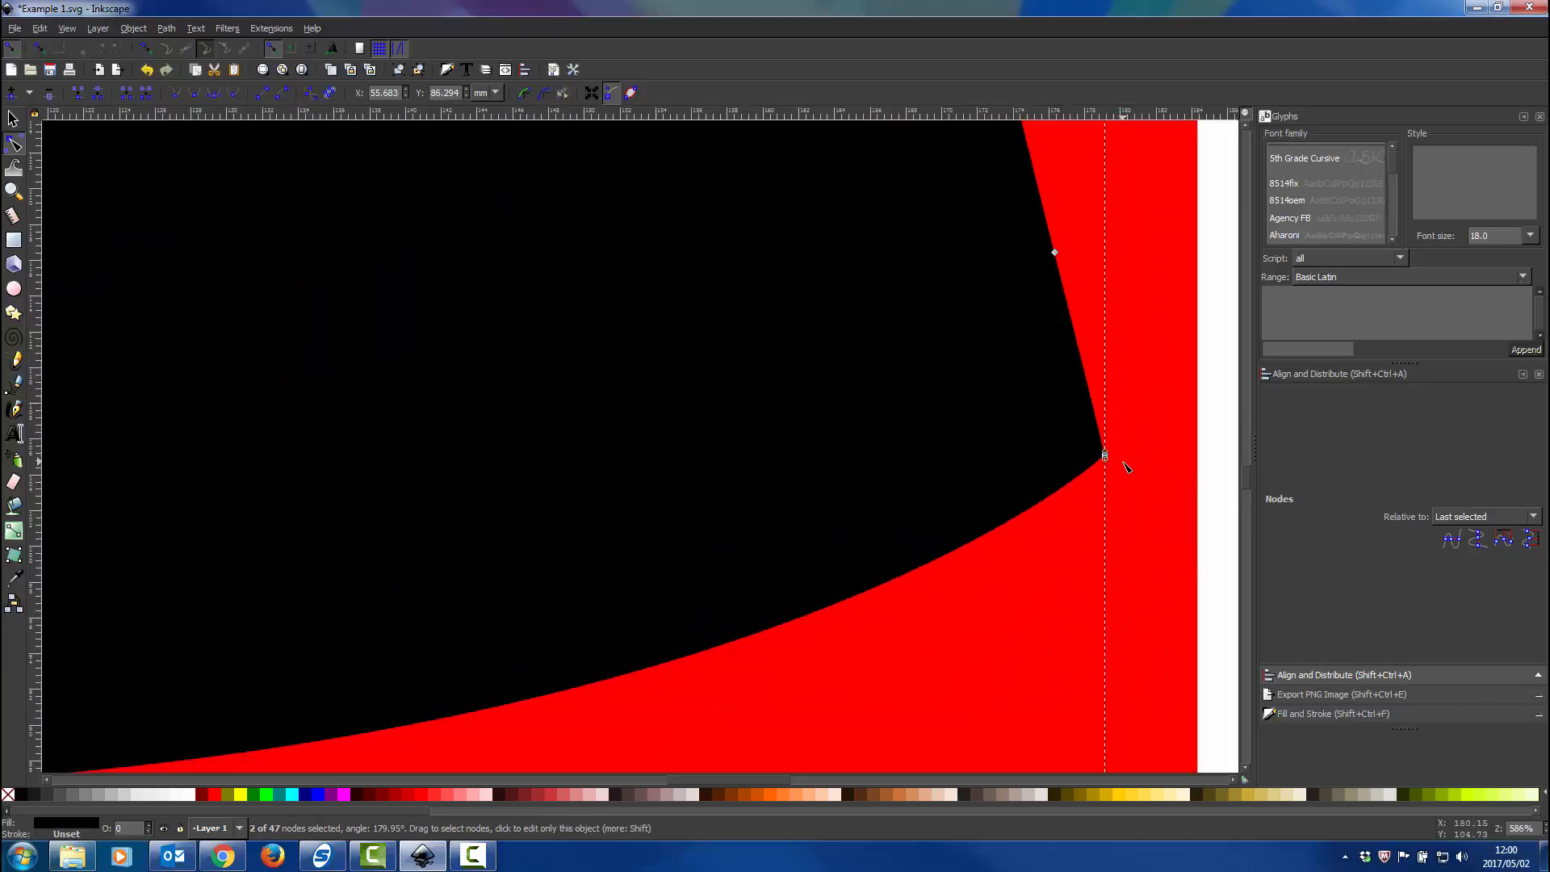
scroll(1082, 442, down, 3)
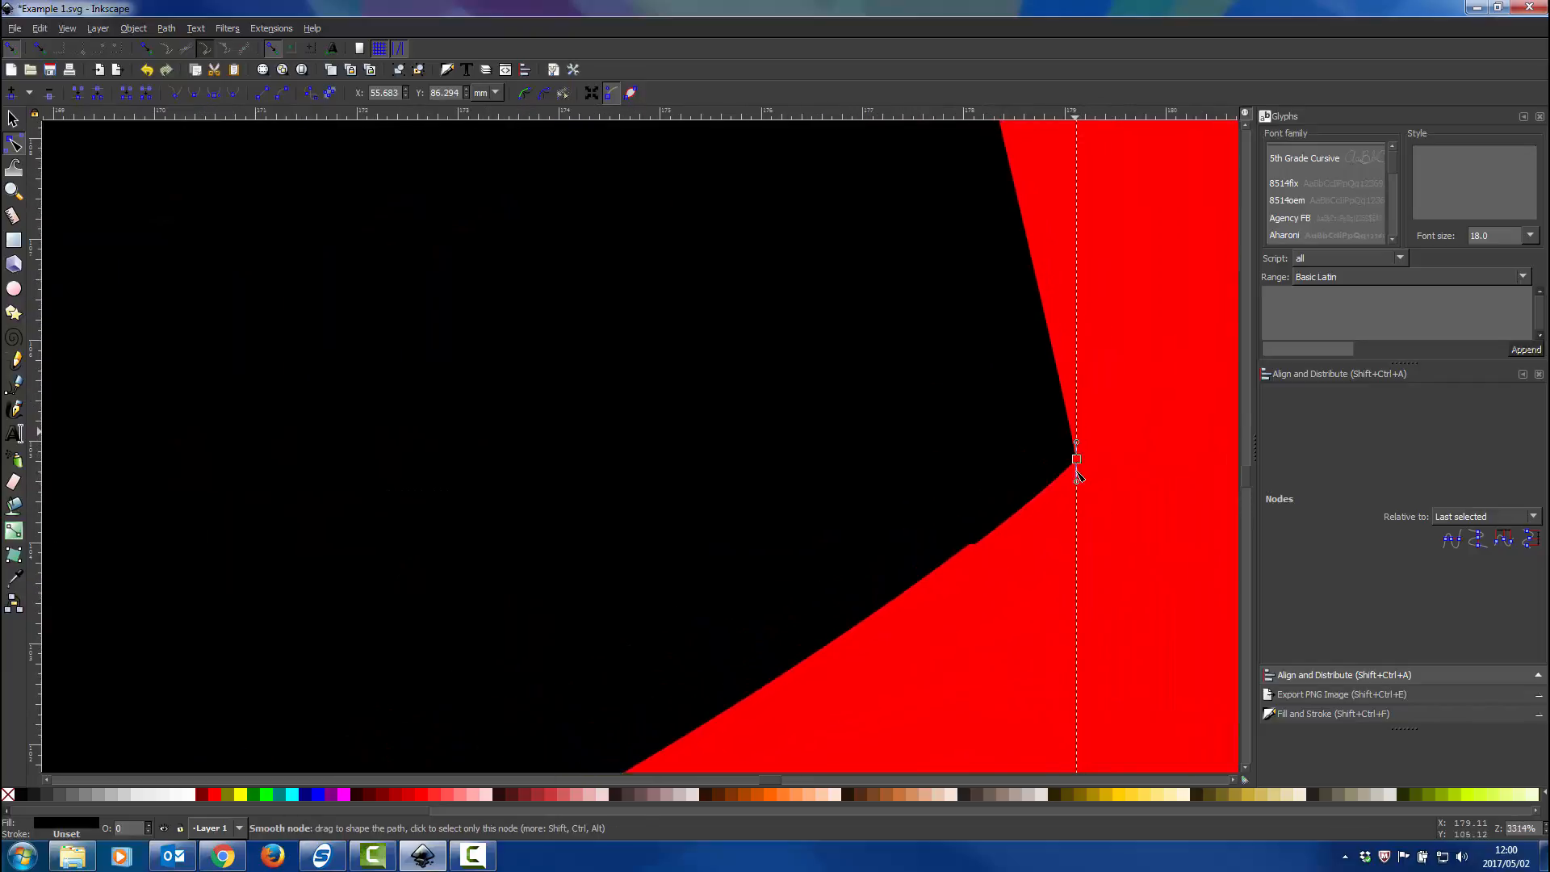
key(Escape)
scroll(1079, 465, down, 4)
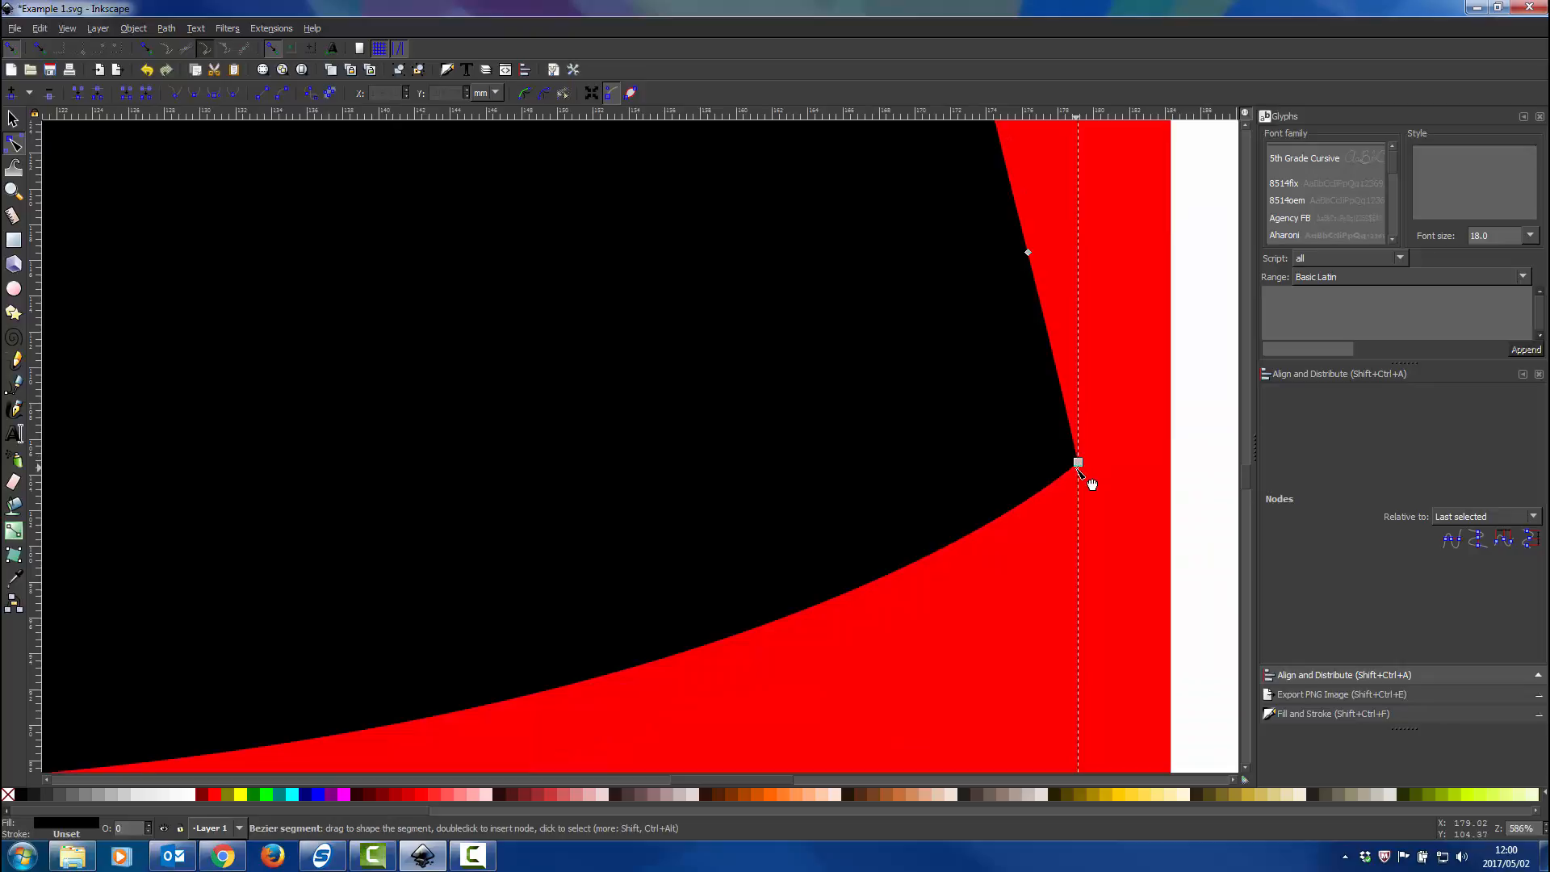
scroll(1147, 532, down, 2)
click(1045, 519)
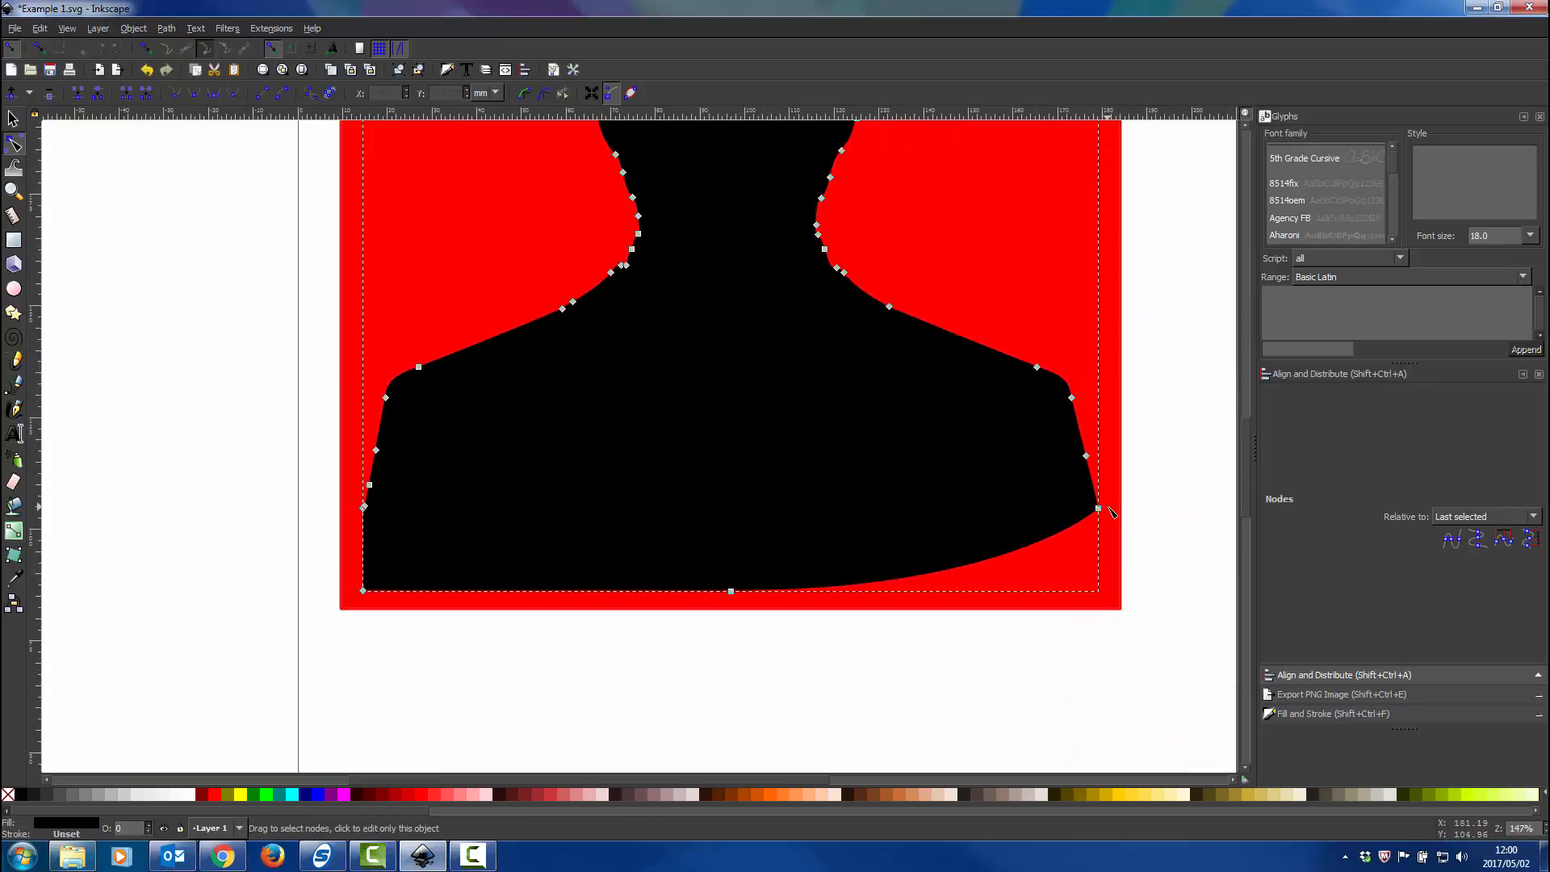
click(1098, 509)
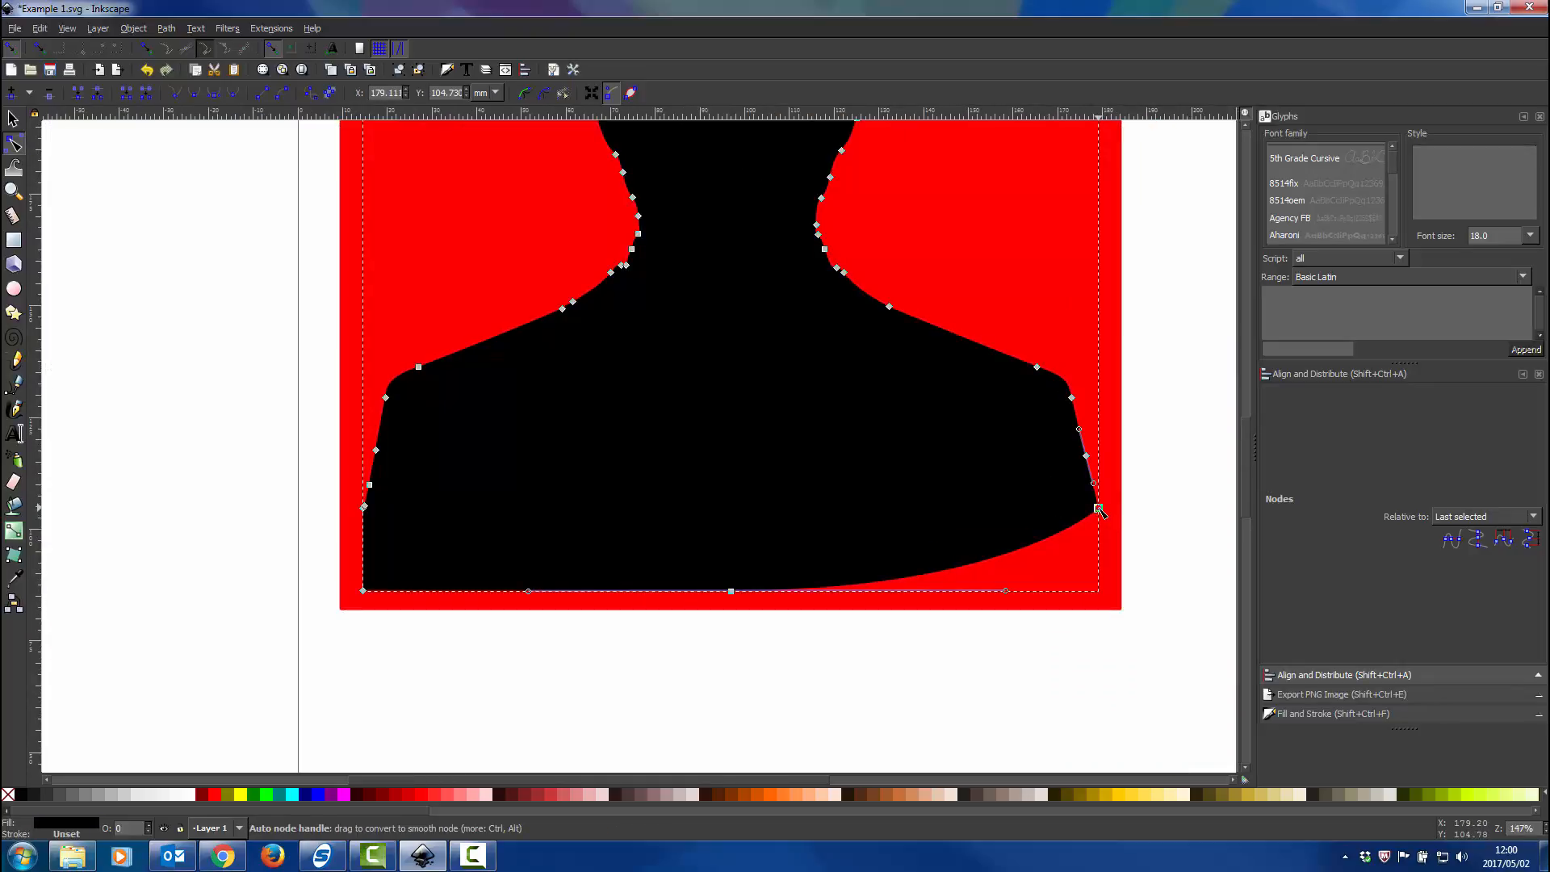
drag(1099, 509, 1077, 471)
Pull the bottom-right node's handle back along the arm edge and move the node onto the red rectangle's bottom-right corner, about X 184.3, Y 82.1 mm.
scroll(1114, 494, up, 3)
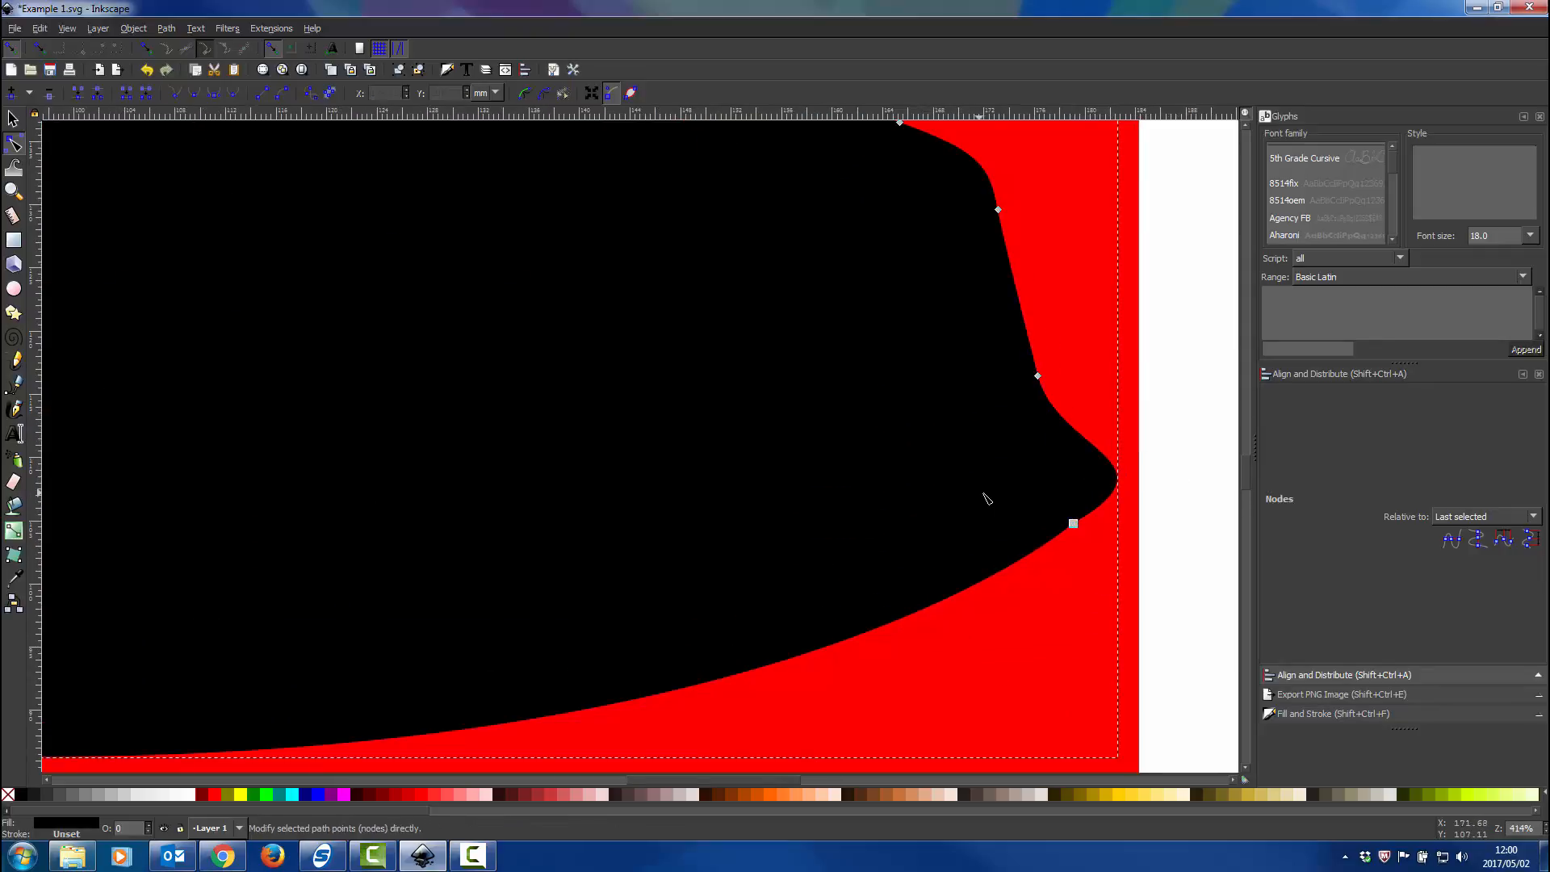
click(1073, 522)
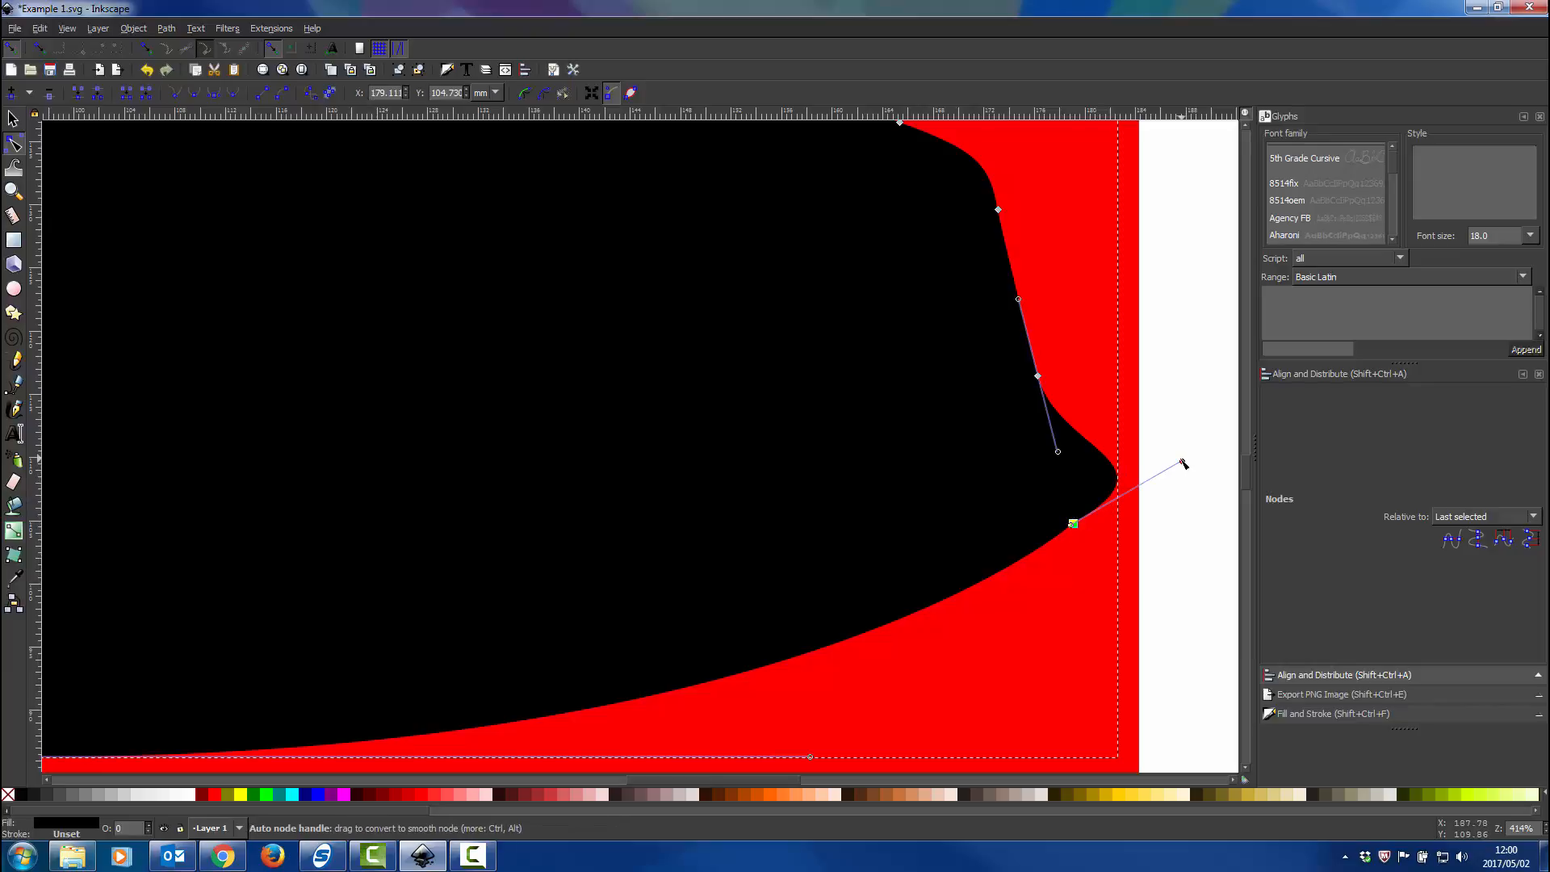
drag(1183, 464, 1059, 446)
drag(1072, 522, 1078, 692)
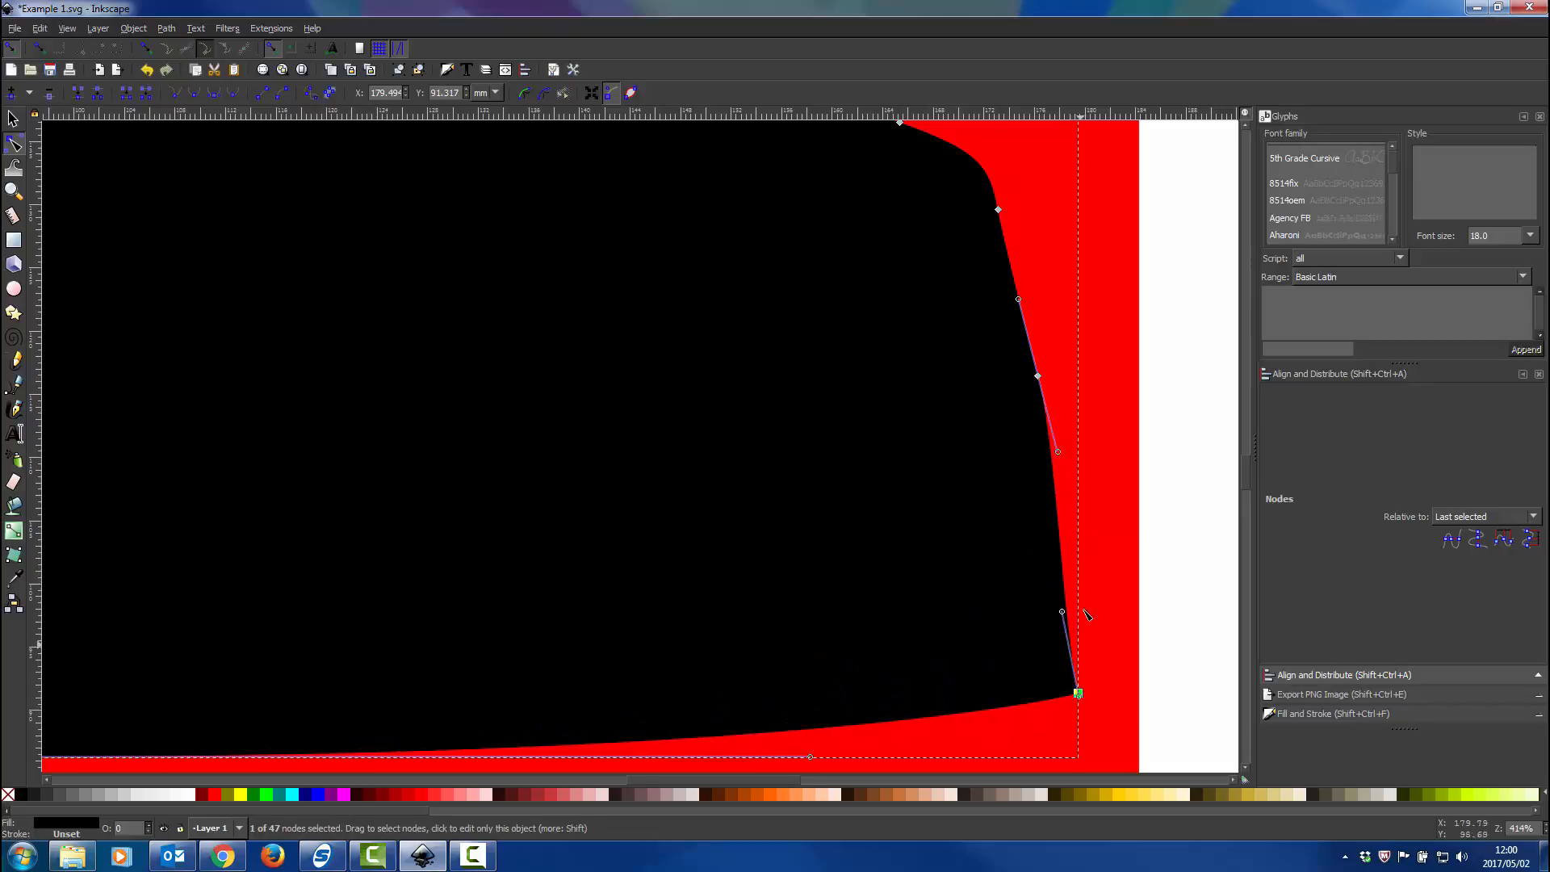
scroll(1083, 610, down, 8)
drag(1078, 435, 1159, 578)
Move the silhouette's bottom-left node onto the red rectangle's bottom-left corner and its bottom-middle node about 4.9 mm down to the rectangle's bottom edge.
scroll(638, 539, left, 2)
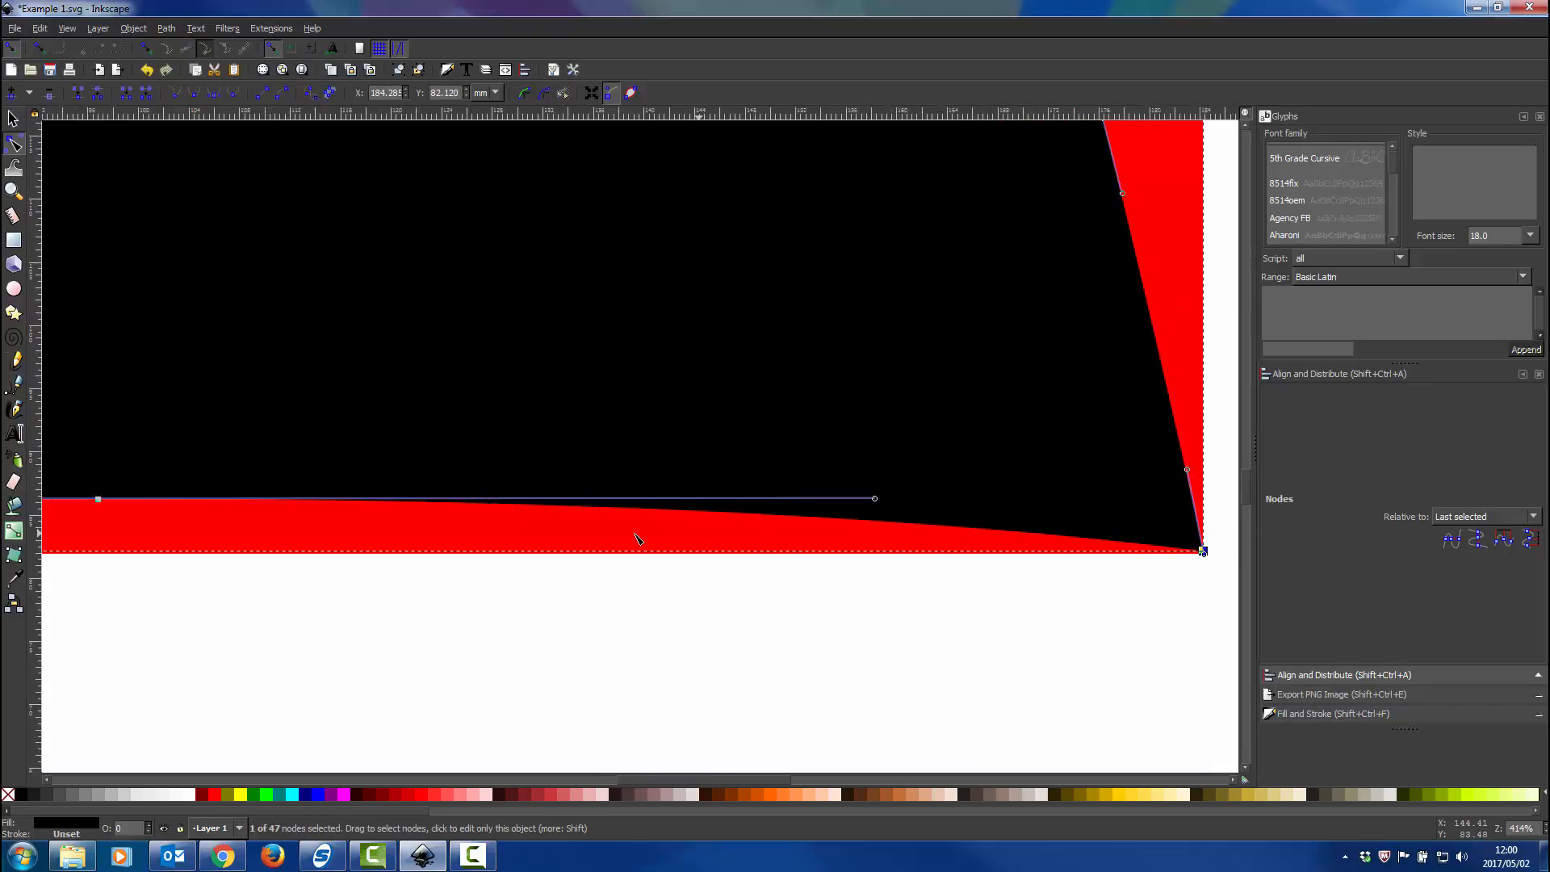
scroll(635, 535, left, 2)
scroll(601, 537, right, 8)
scroll(517, 533, down, 4)
scroll(395, 540, left, 5)
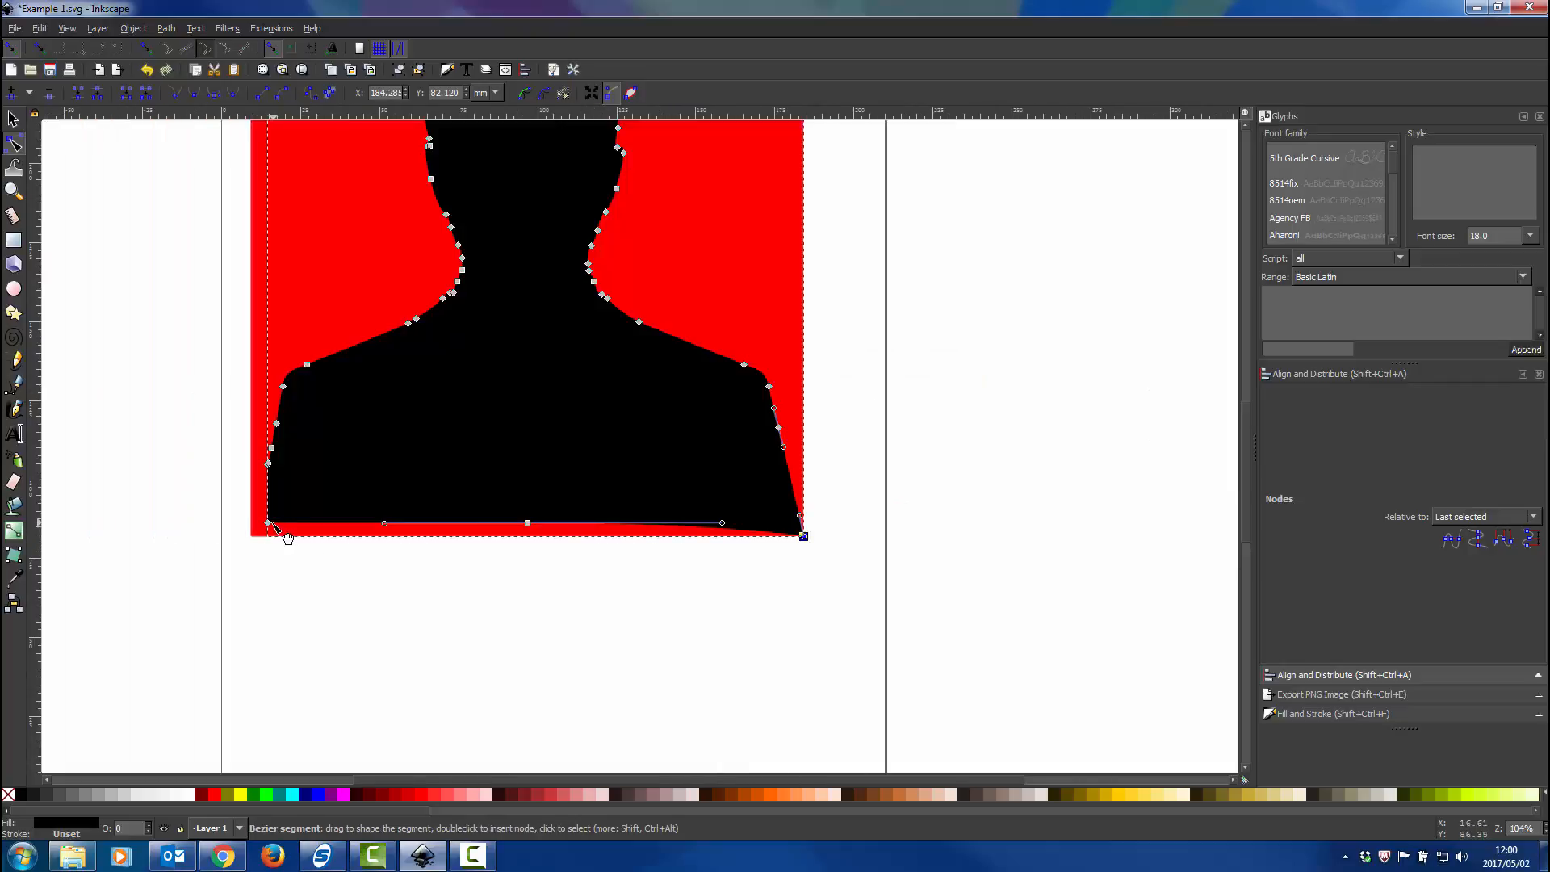
drag(269, 523, 251, 539)
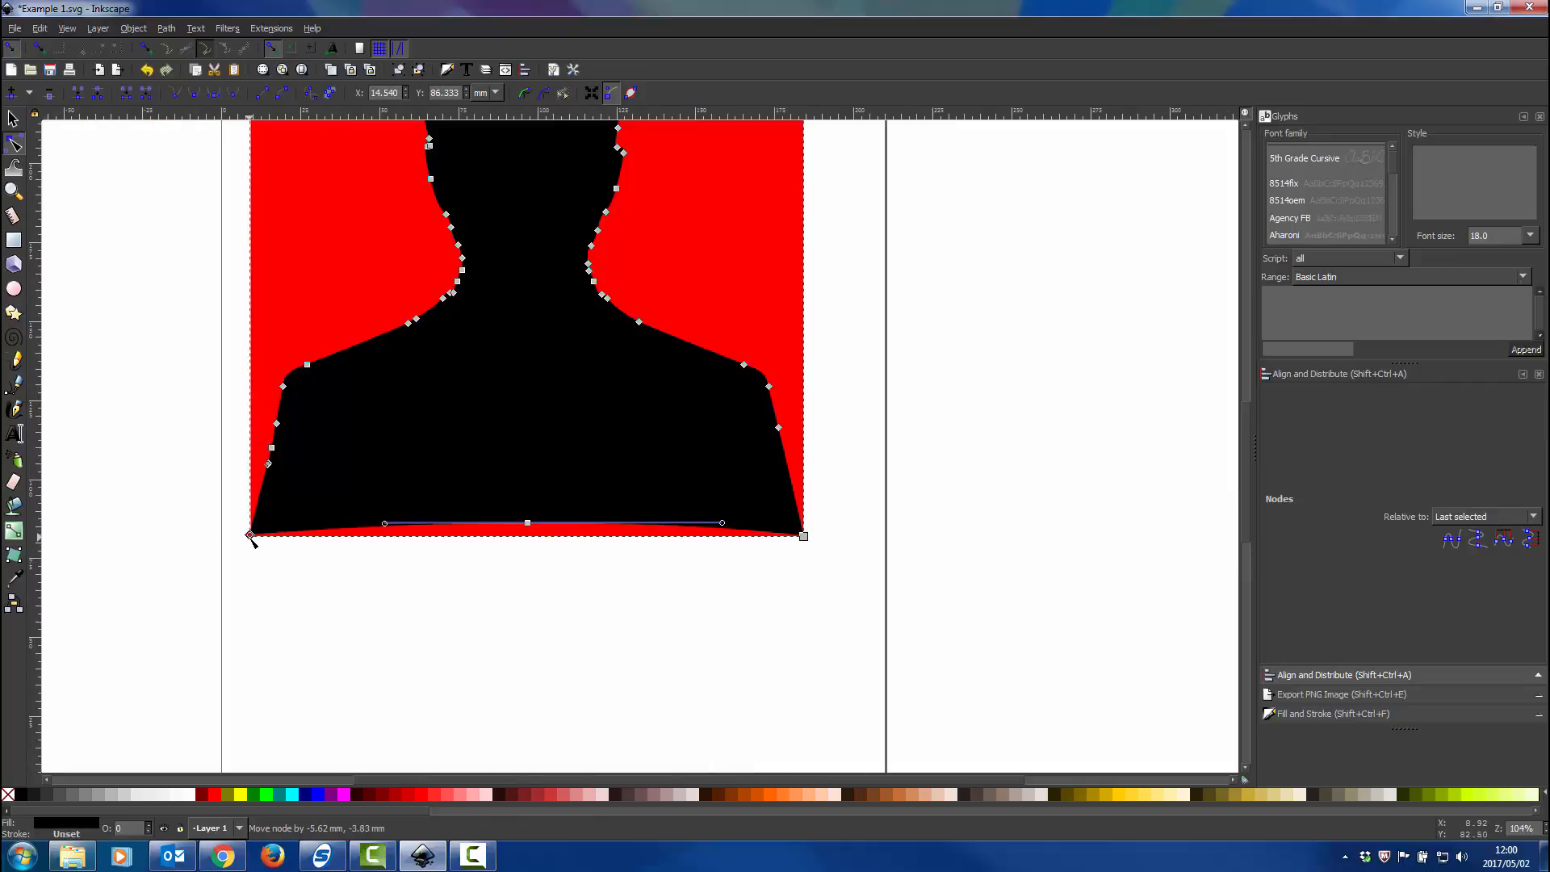
drag(529, 525, 531, 542)
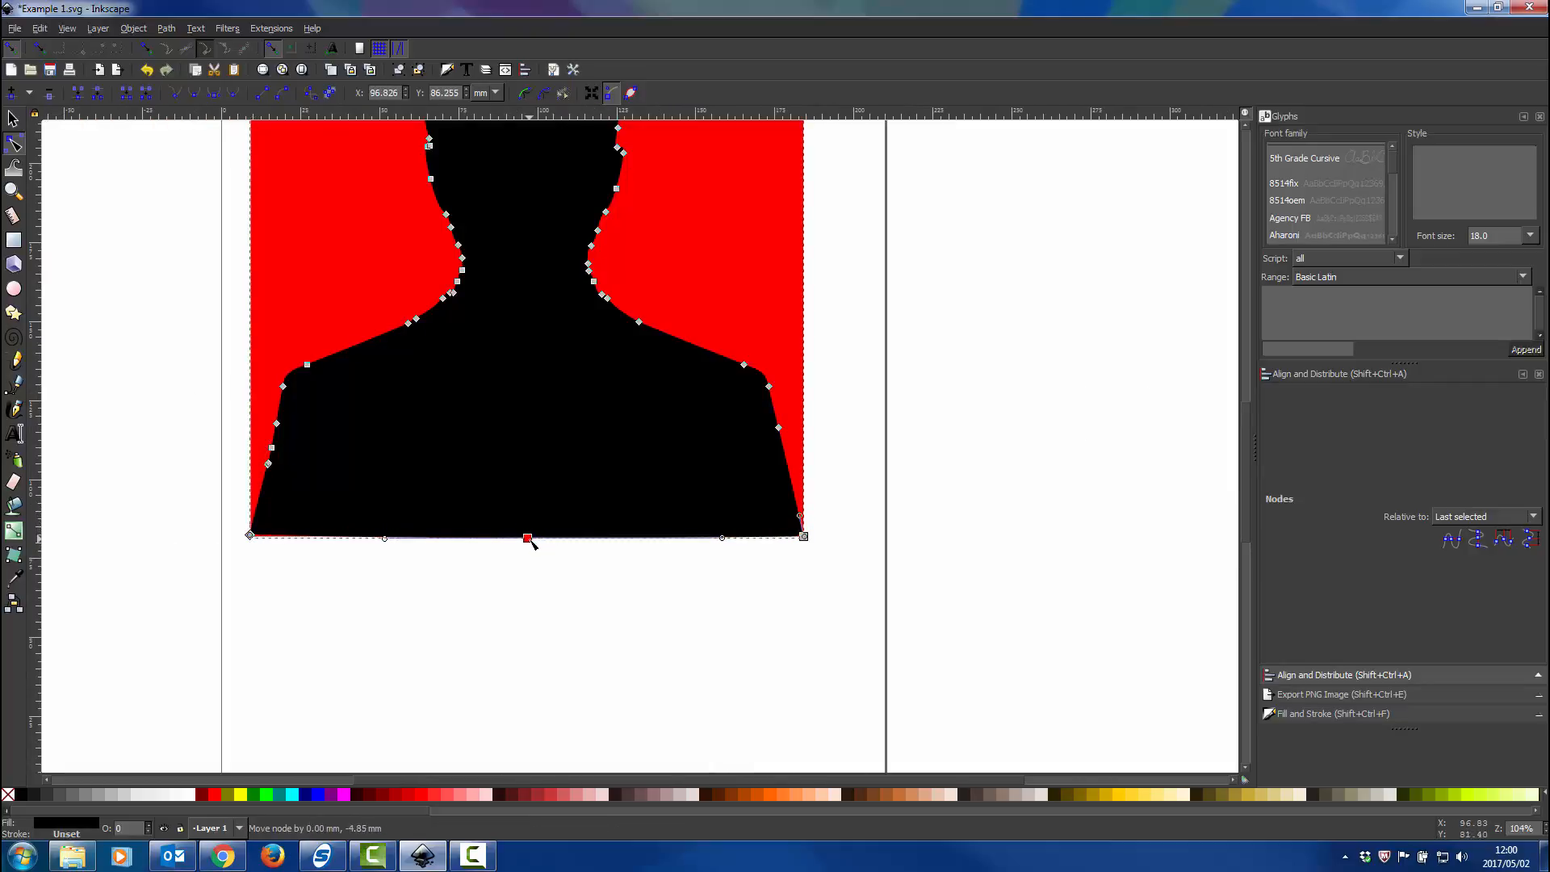
click(526, 565)
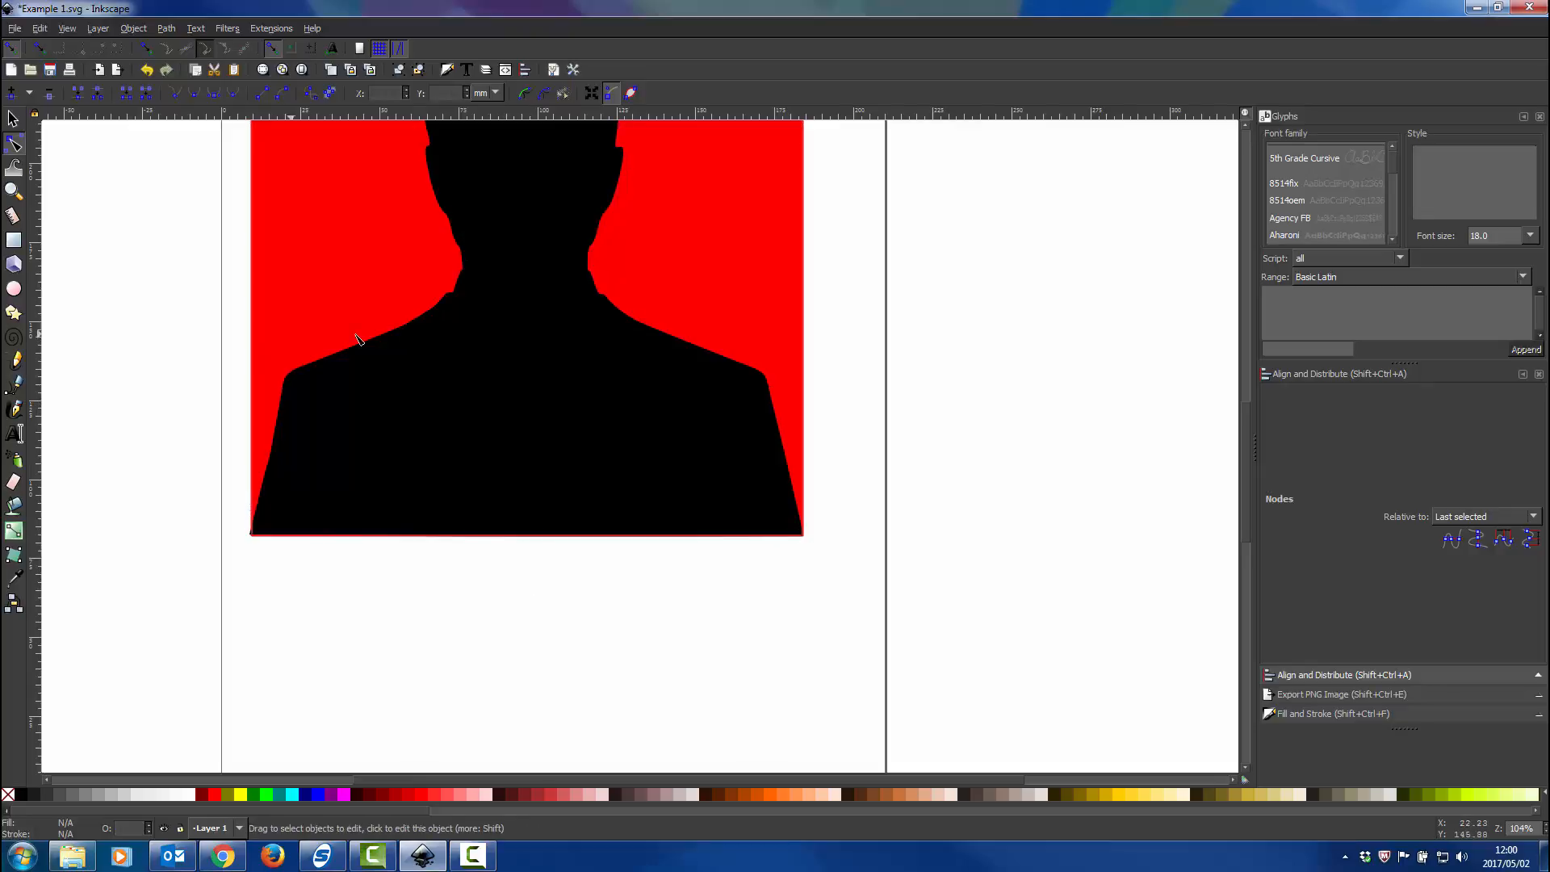
scroll(401, 380, down, 1)
scroll(401, 380, down, 1)
scroll(557, 375, left, 2)
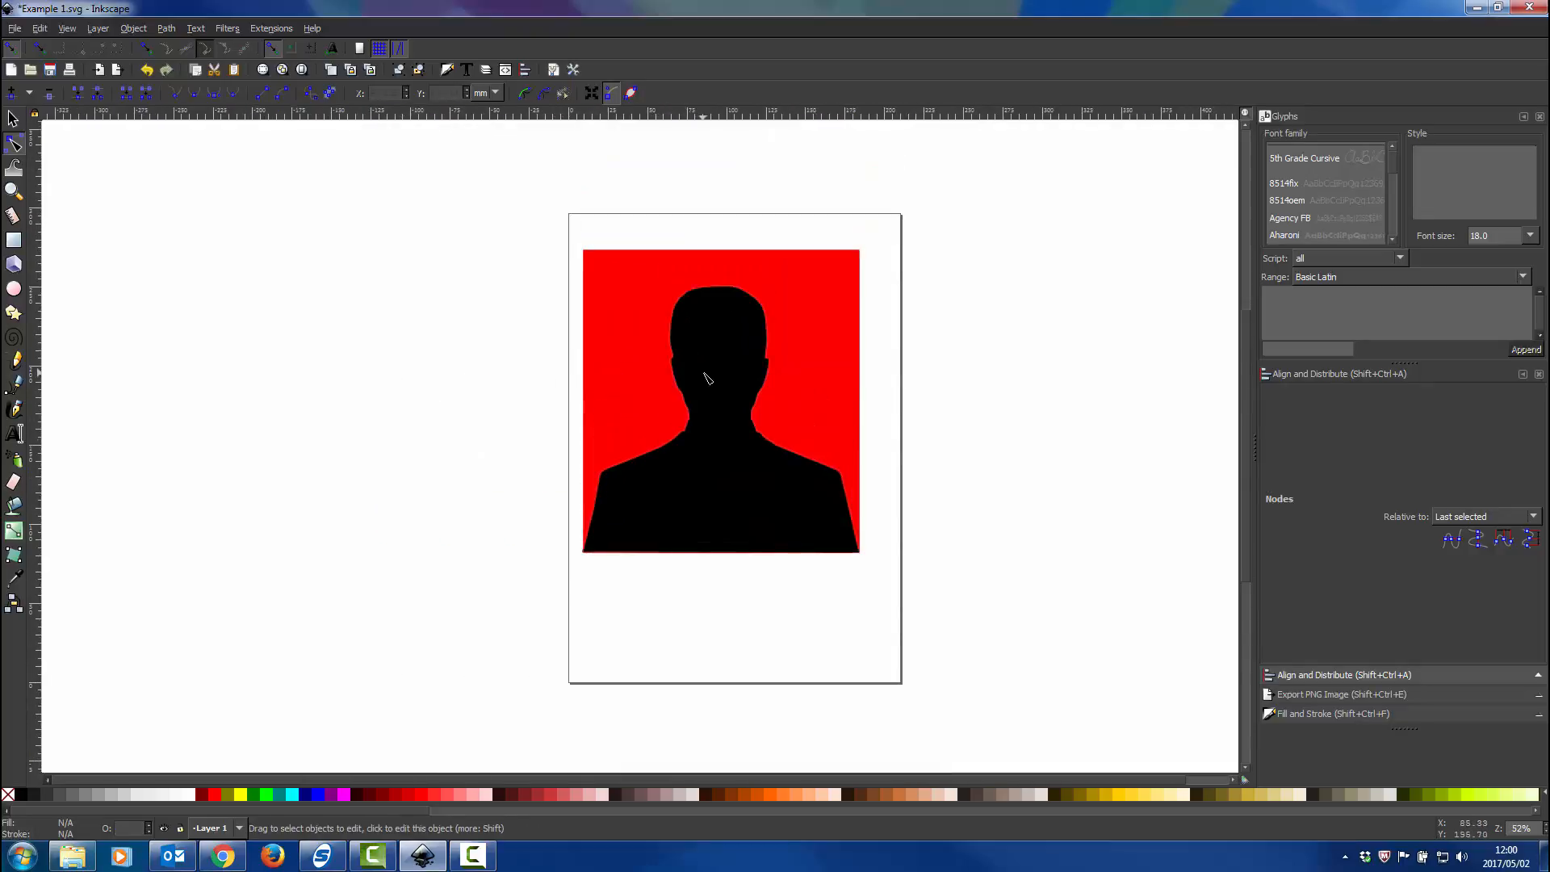
scroll(705, 377, up, 2)
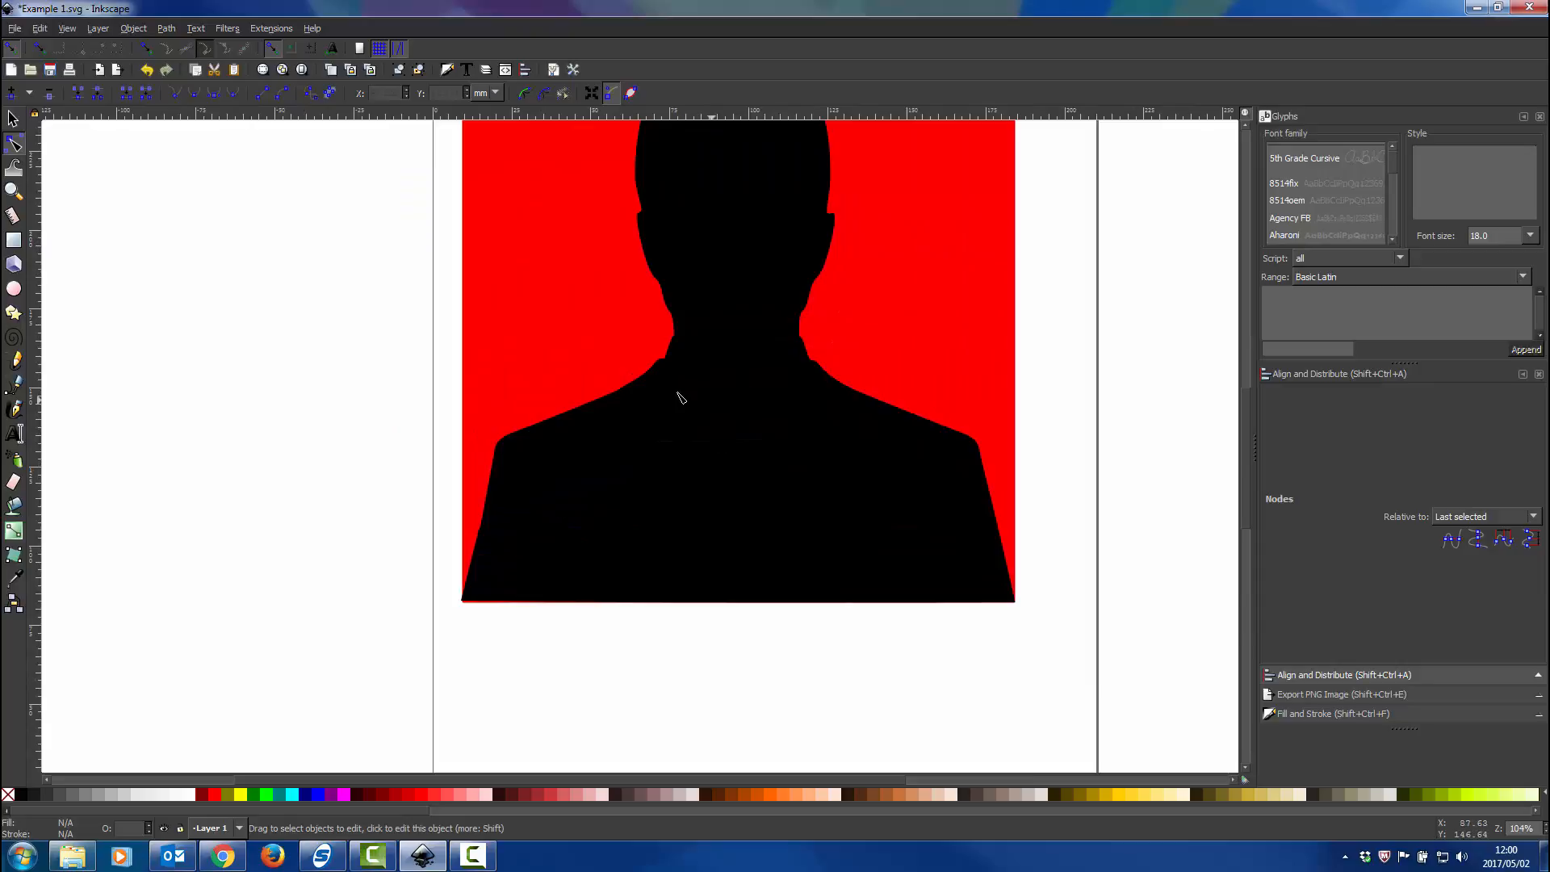
scroll(685, 391, down, 2)
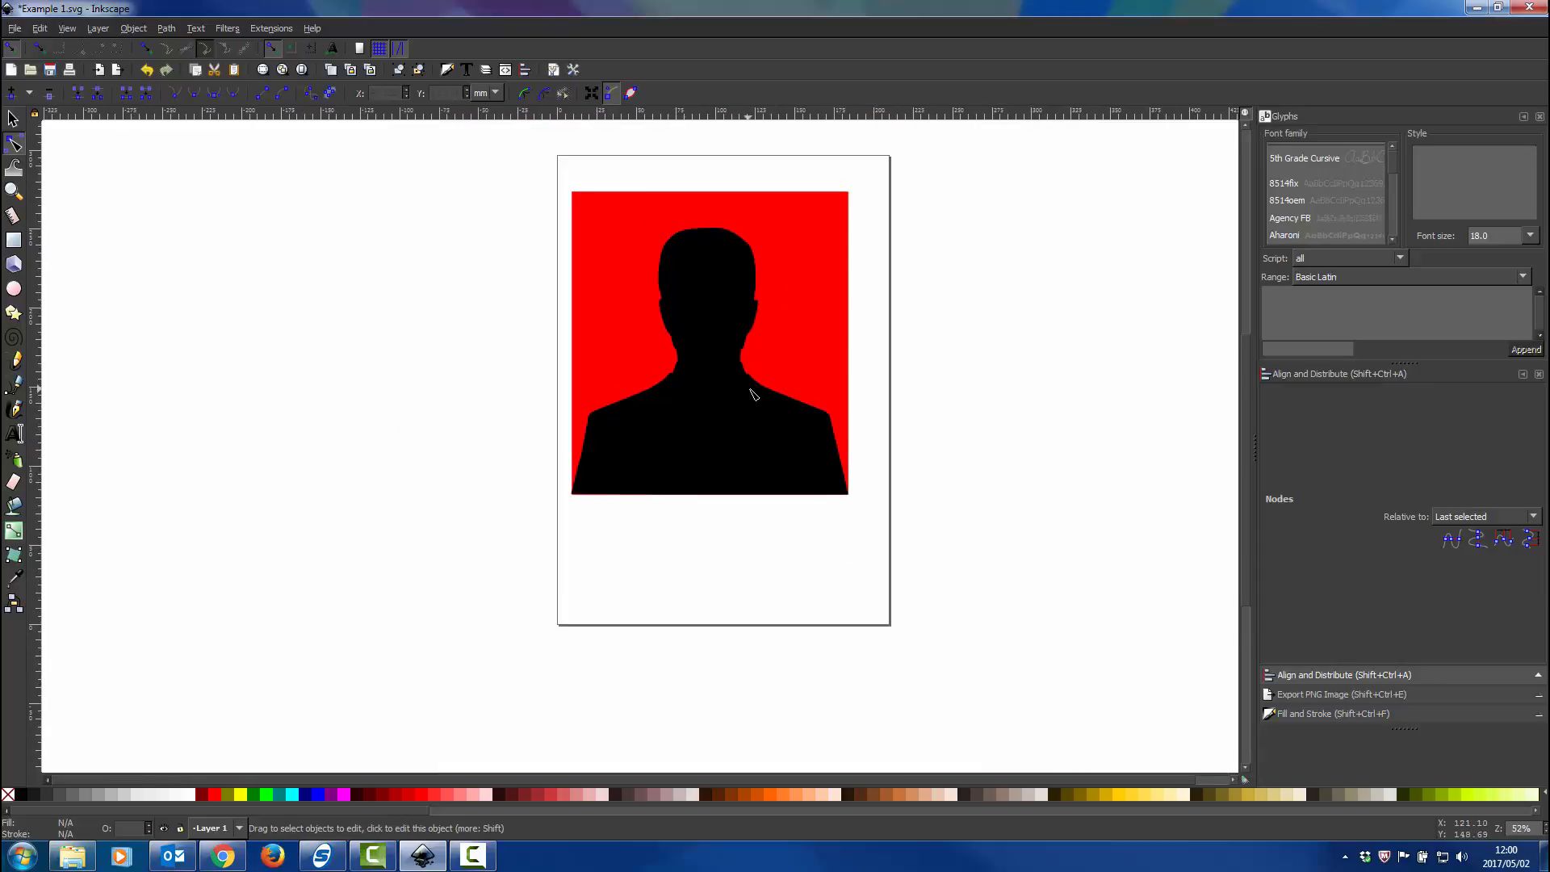